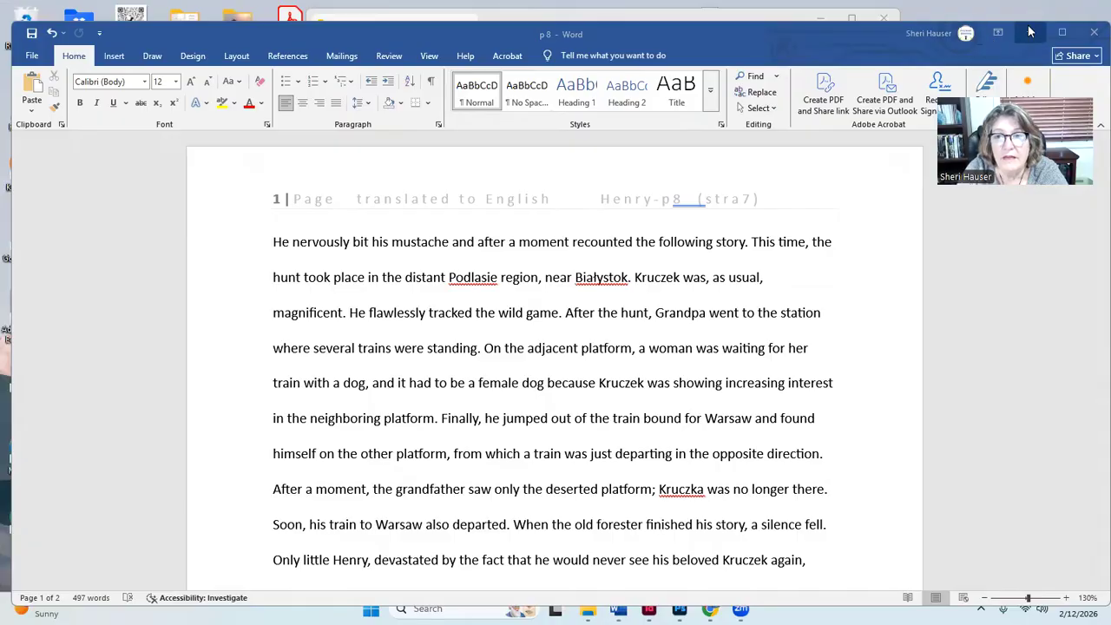
Step: Put away the Word document and the Henry folder window, and bring up the Ivory Mind dashboard in the browser
left_click(1031, 35)
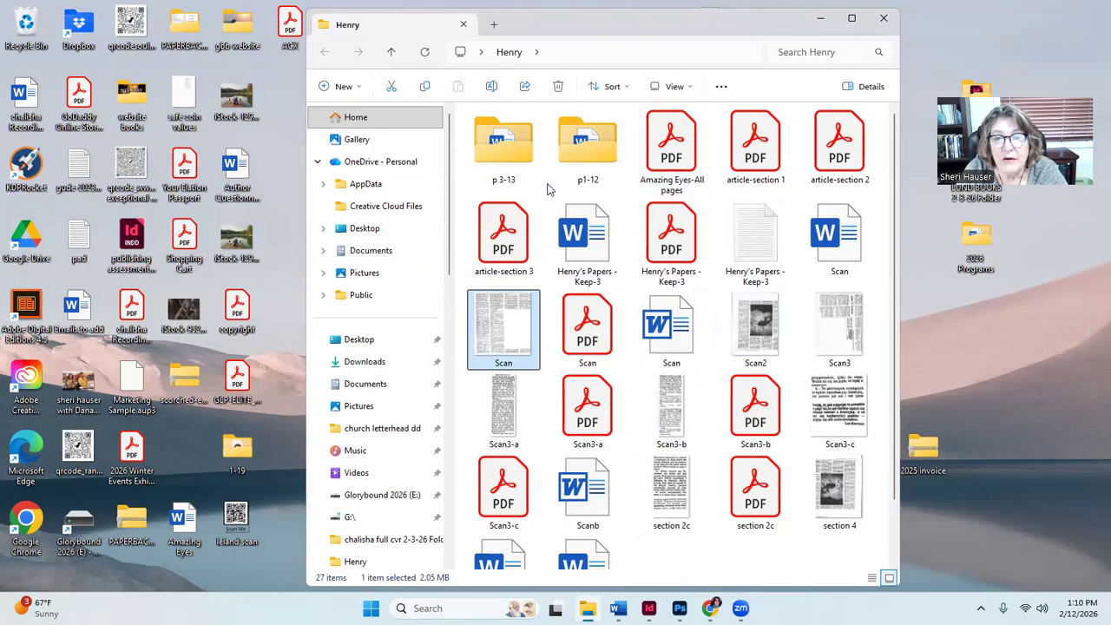
left_click(884, 18)
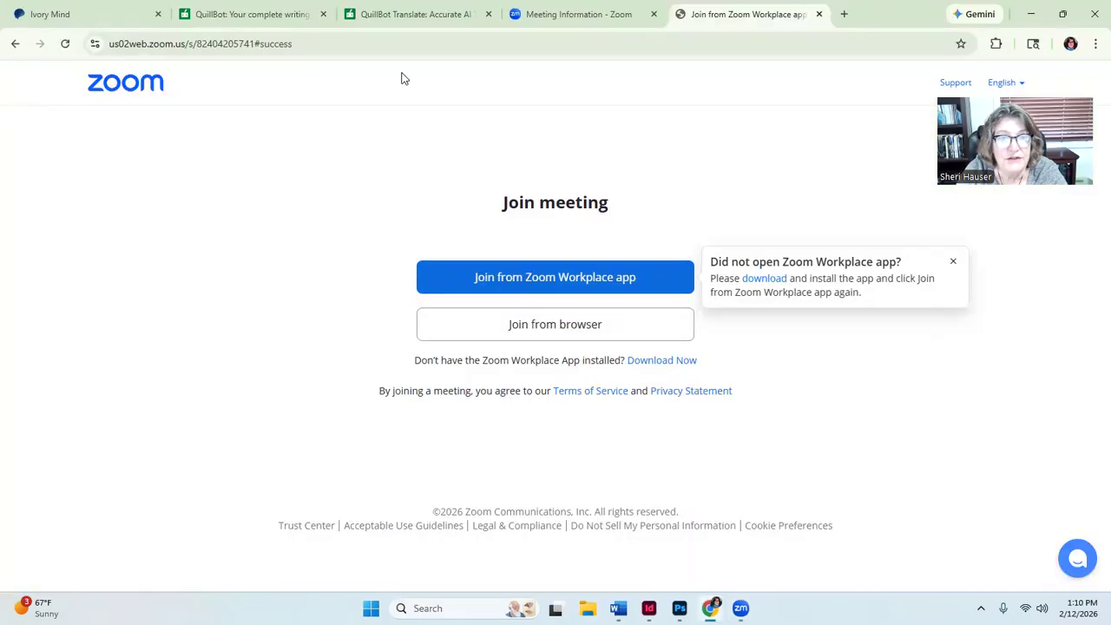
left_click(91, 17)
left_click(123, 81)
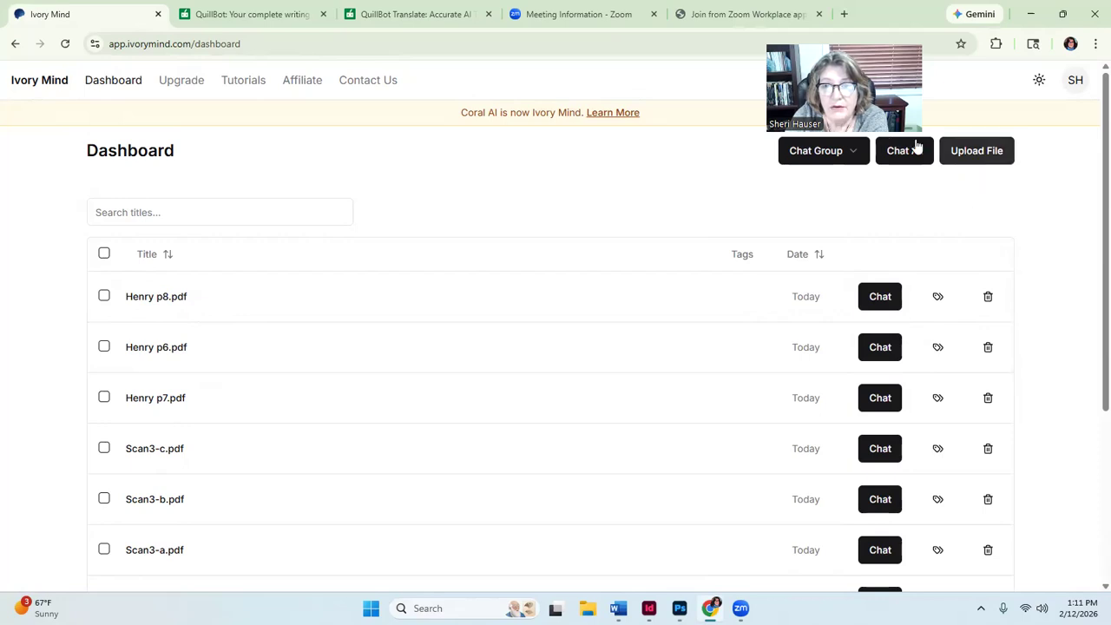
Step: Upload the file Henry p9 from the p1-12 folder to the dashboard
left_click(976, 149)
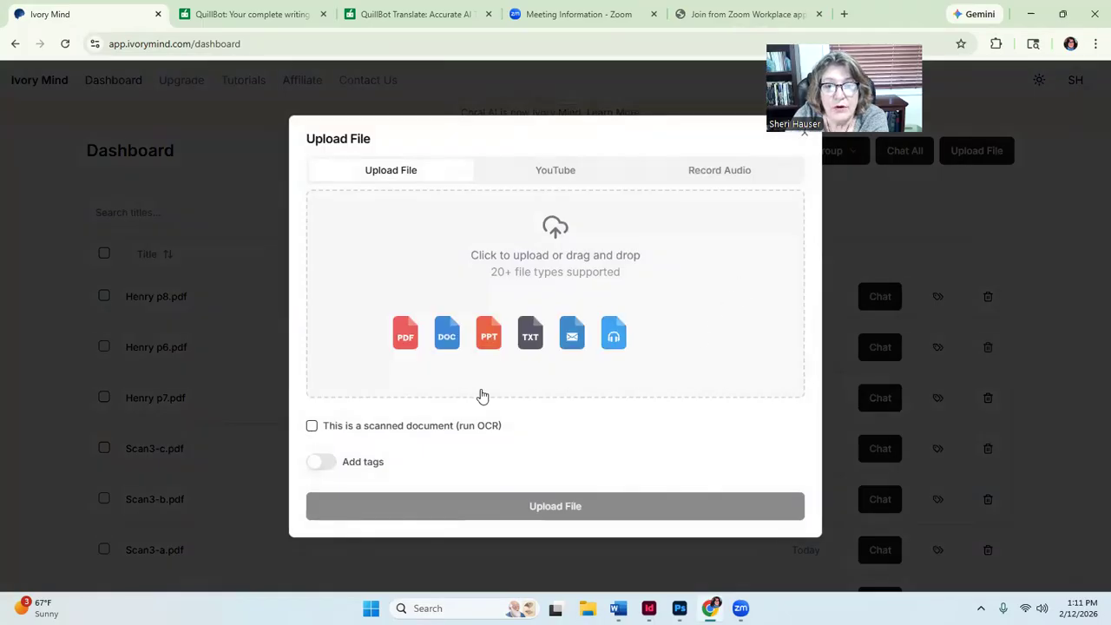
left_click(404, 337)
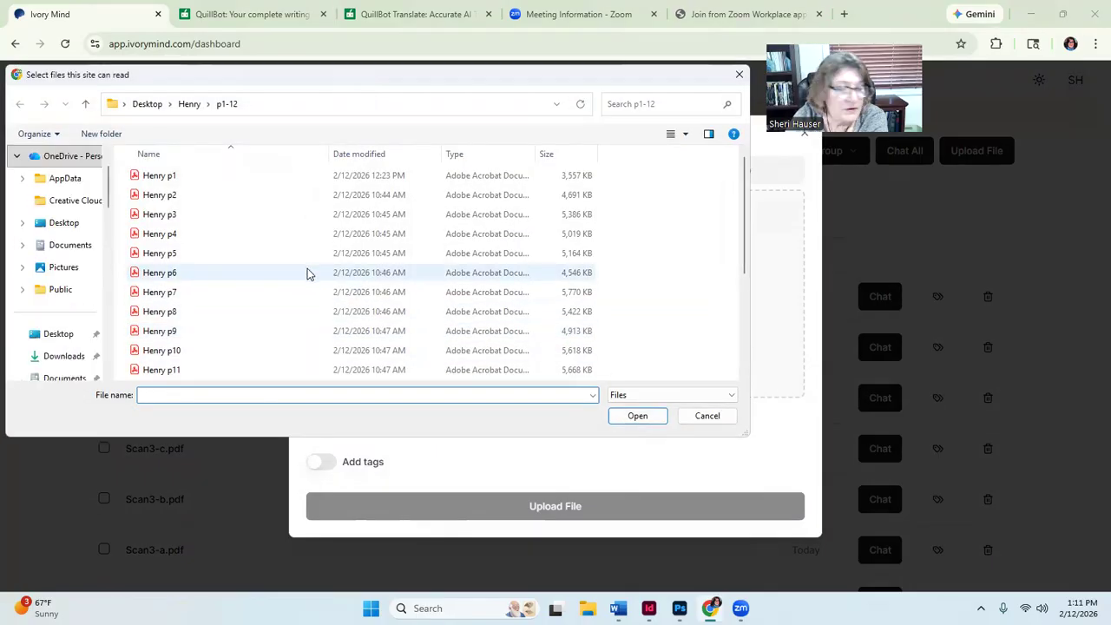
left_click(165, 332)
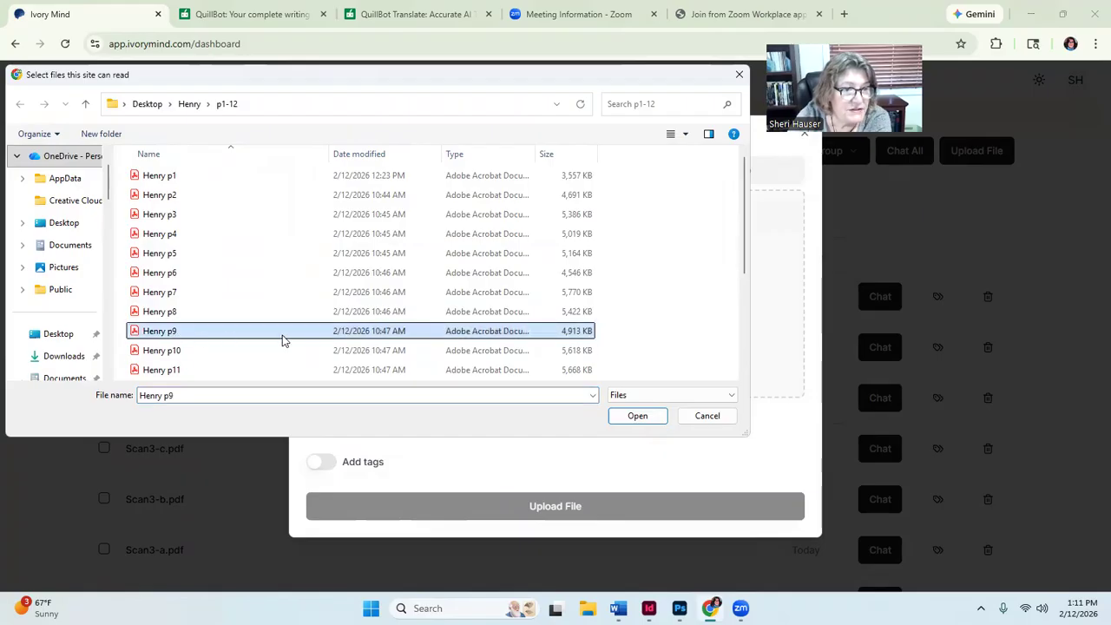
left_click(635, 416)
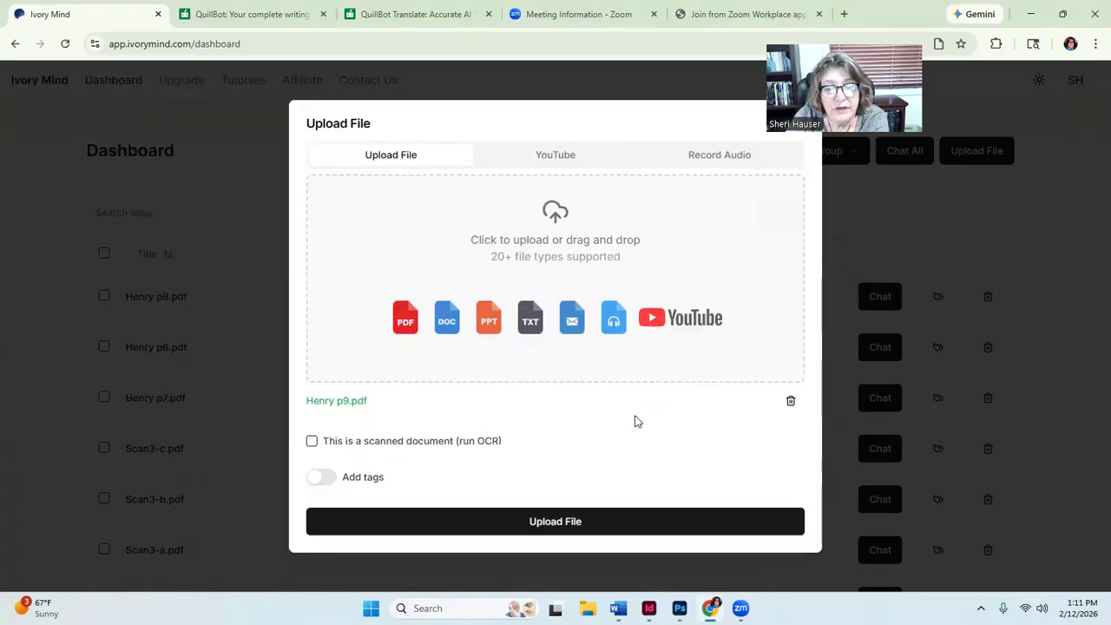
left_click(556, 524)
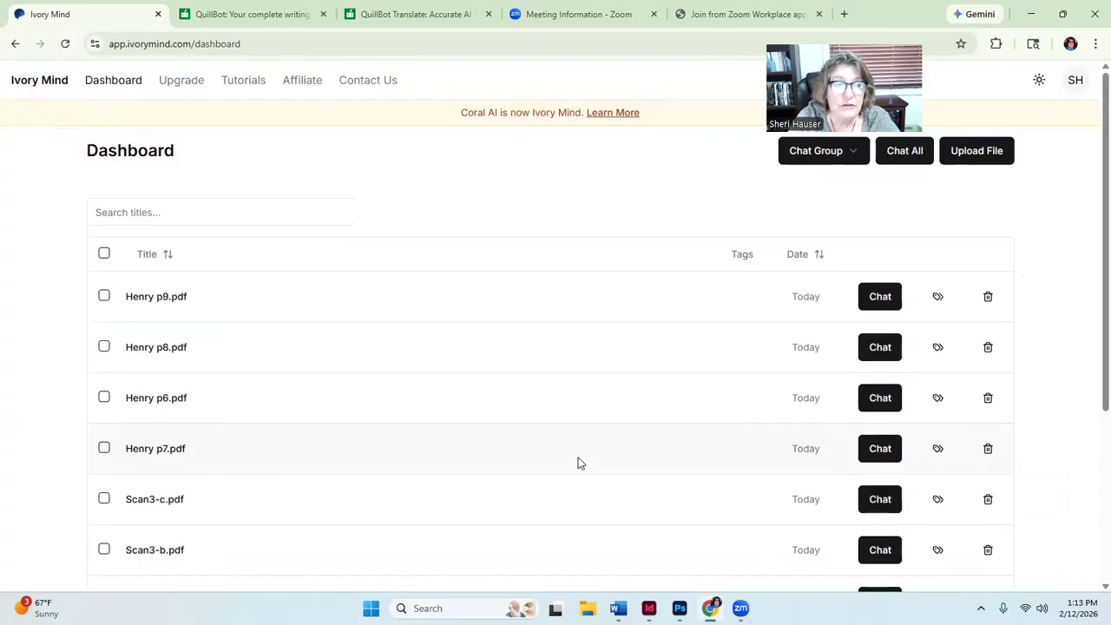
Step: Open the chat for Henry p9.pdf and select the page's entire Polish text for copying
left_click(880, 297)
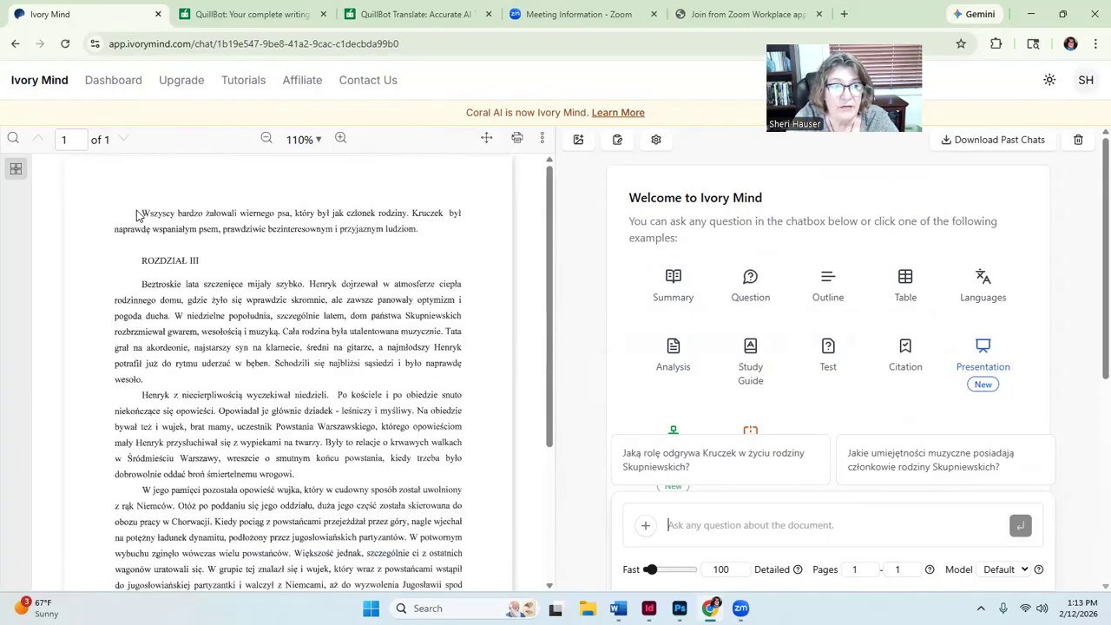
left_click_drag(141, 214, 195, 245)
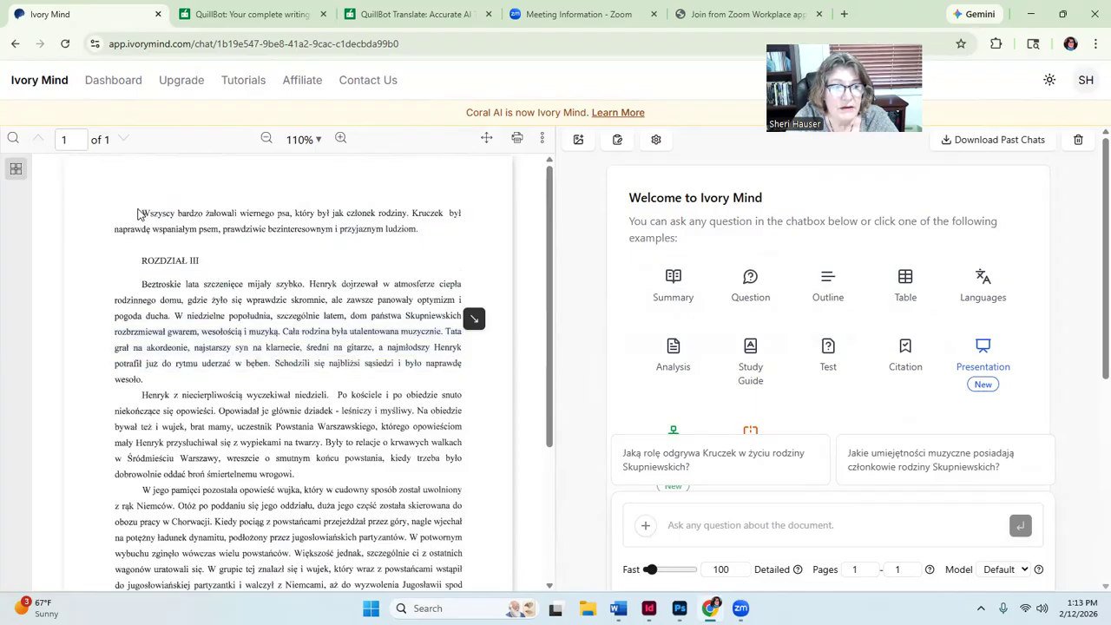
left_click(141, 212)
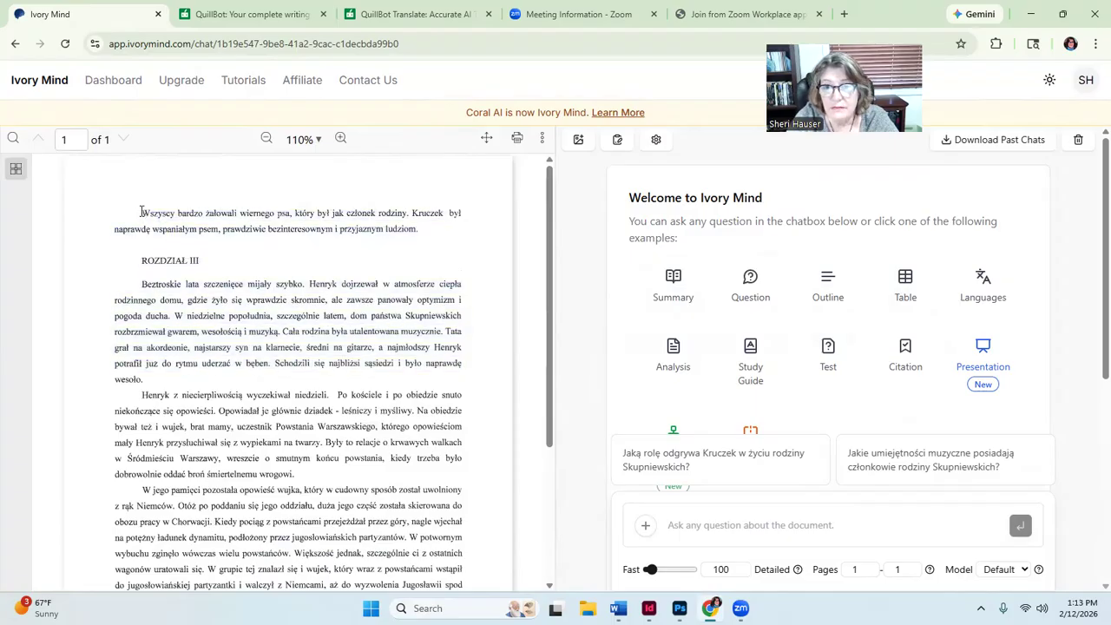
left_click_drag(142, 212, 338, 581)
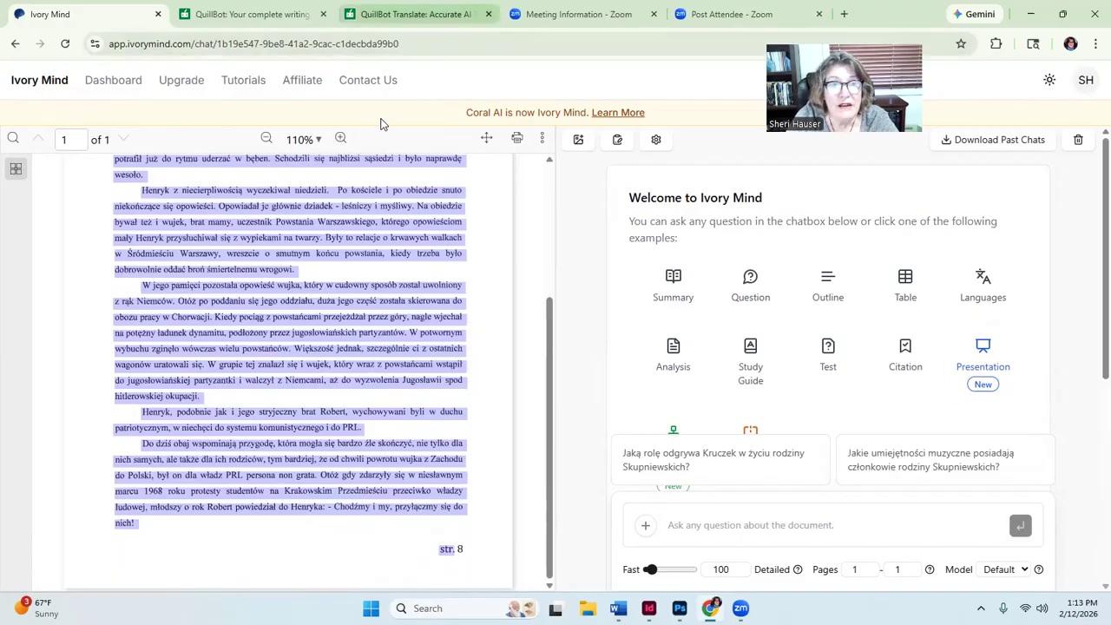
Step: Switch to QuillBot Translate and clear all of the previous Polish source text
key("ctrl+3")
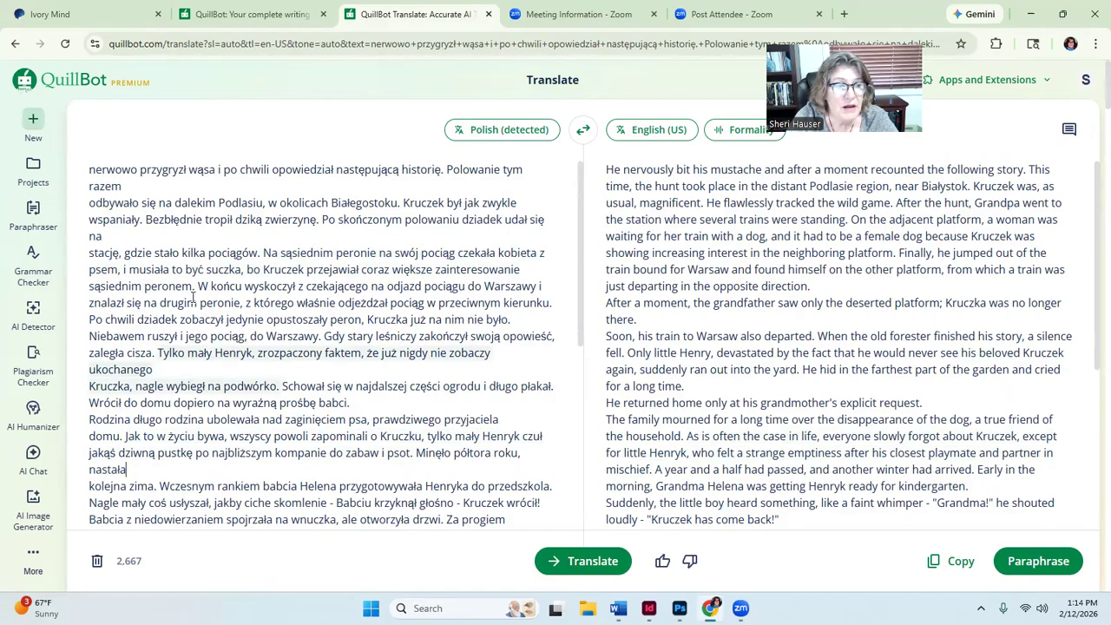
left_click(305, 371, "shift")
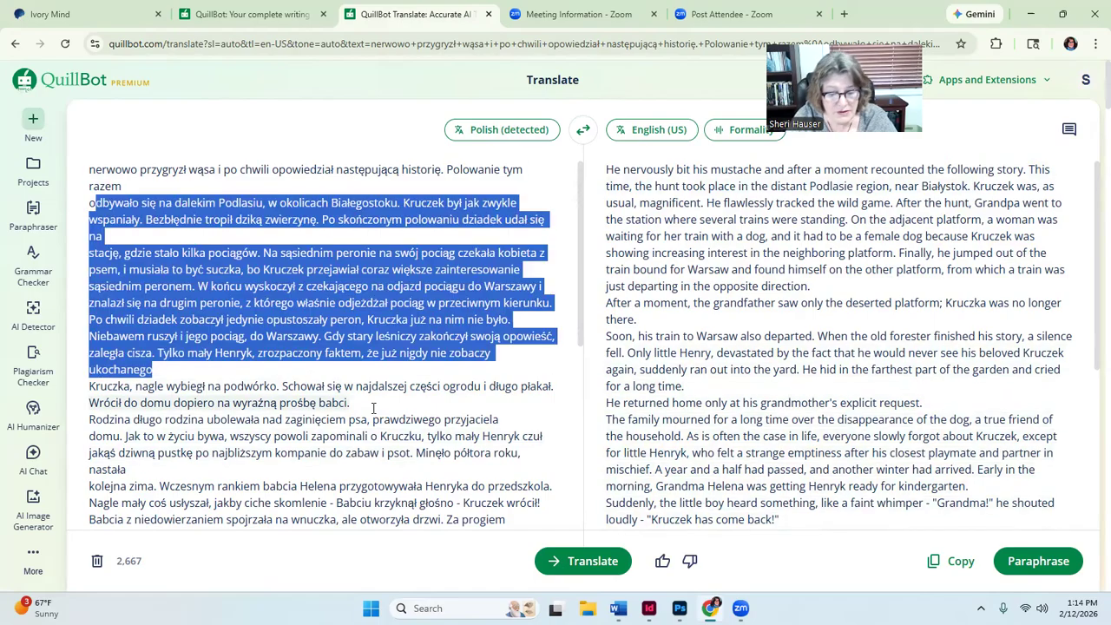
key("Delete")
left_click_drag(372, 406, 111, 236)
key("Delete")
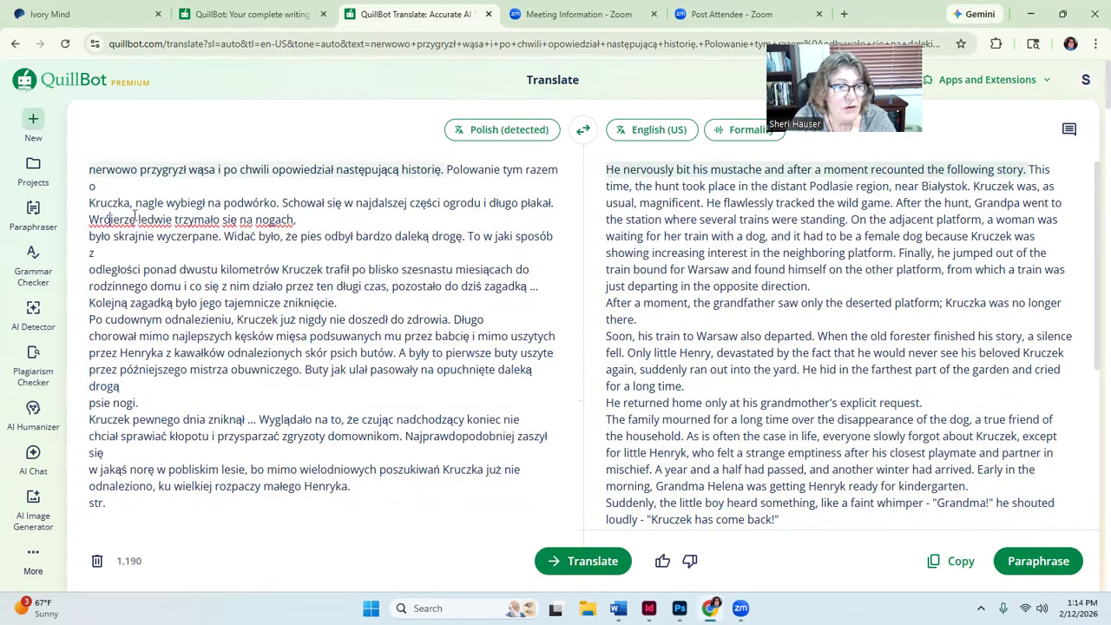
left_click(110, 234)
key("Delete")
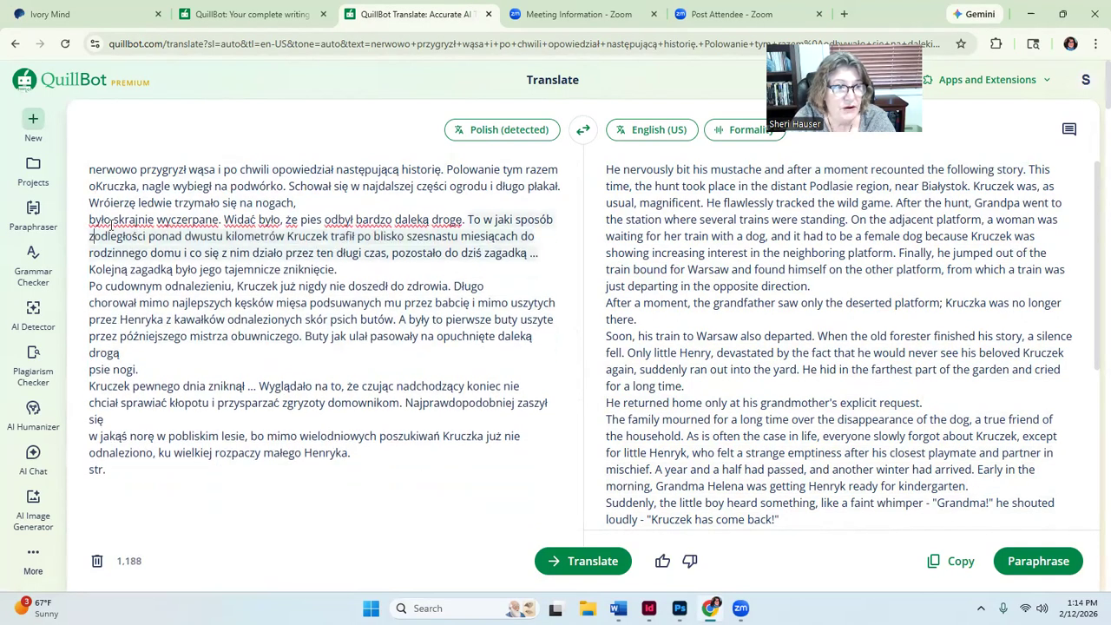
left_click_drag(112, 220, 246, 357)
key("Delete")
left_click_drag(149, 288, 116, 249)
key("Delete")
left_click_drag(416, 389, 96, 210)
key("Delete")
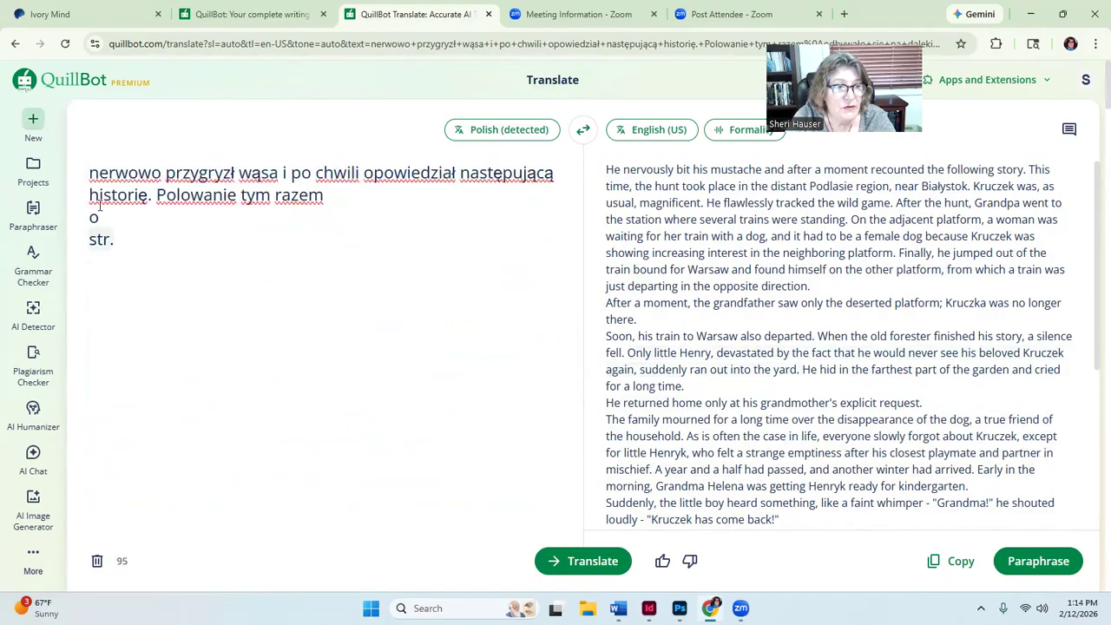
left_click_drag(98, 194, 88, 171)
key("Delete")
key("ctrl+a")
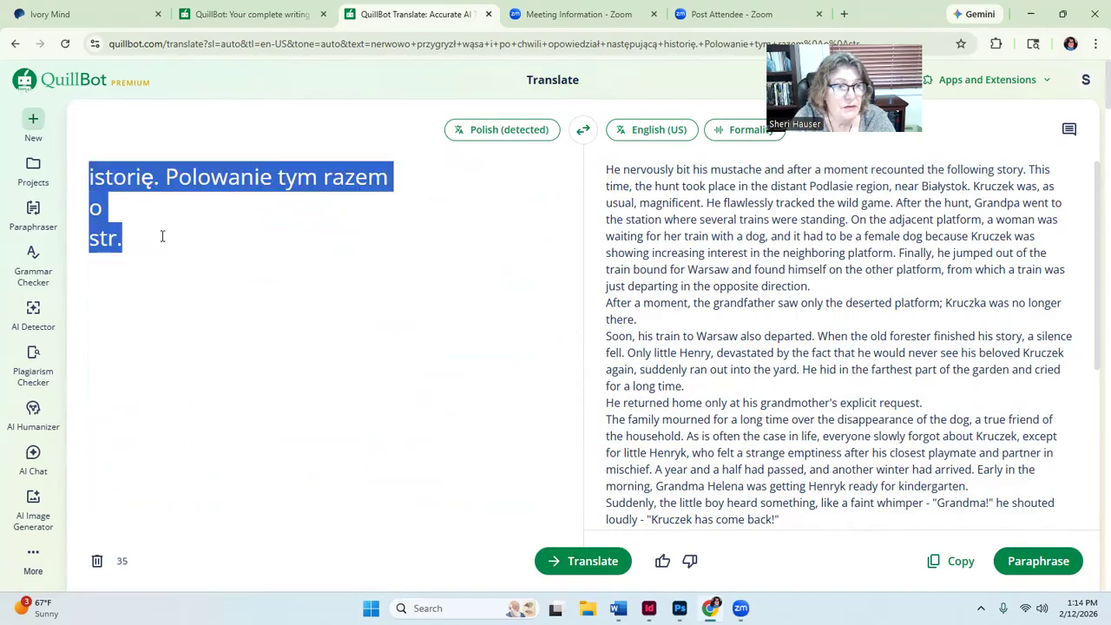
key("Delete")
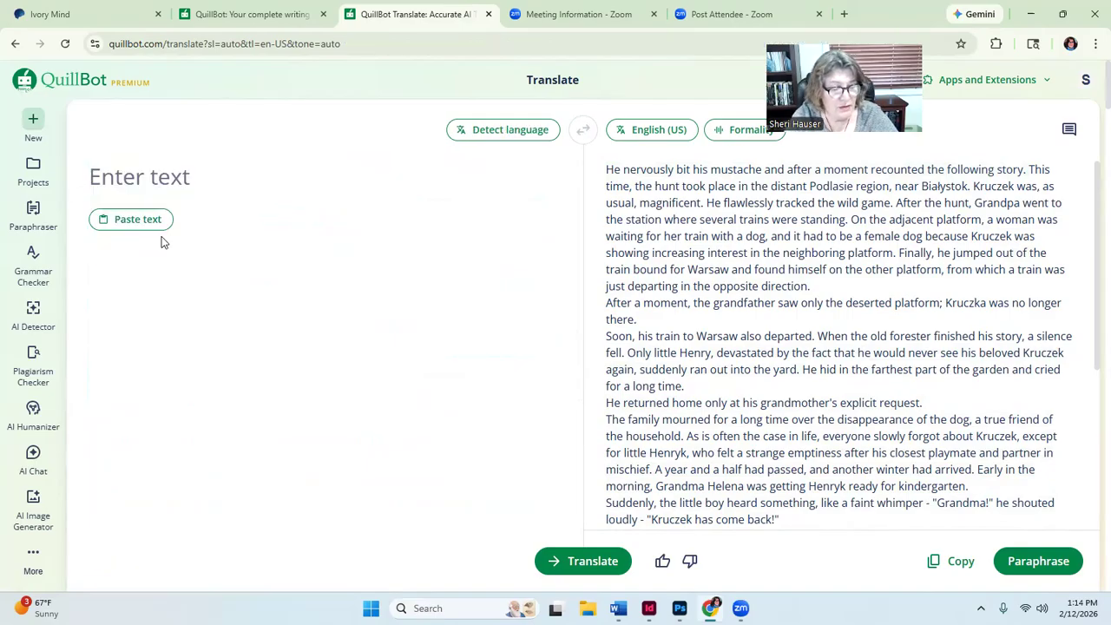
Step: Paste the copied Polish page for translation into English (US), check the result, and copy the translated text
key("ctrl+v")
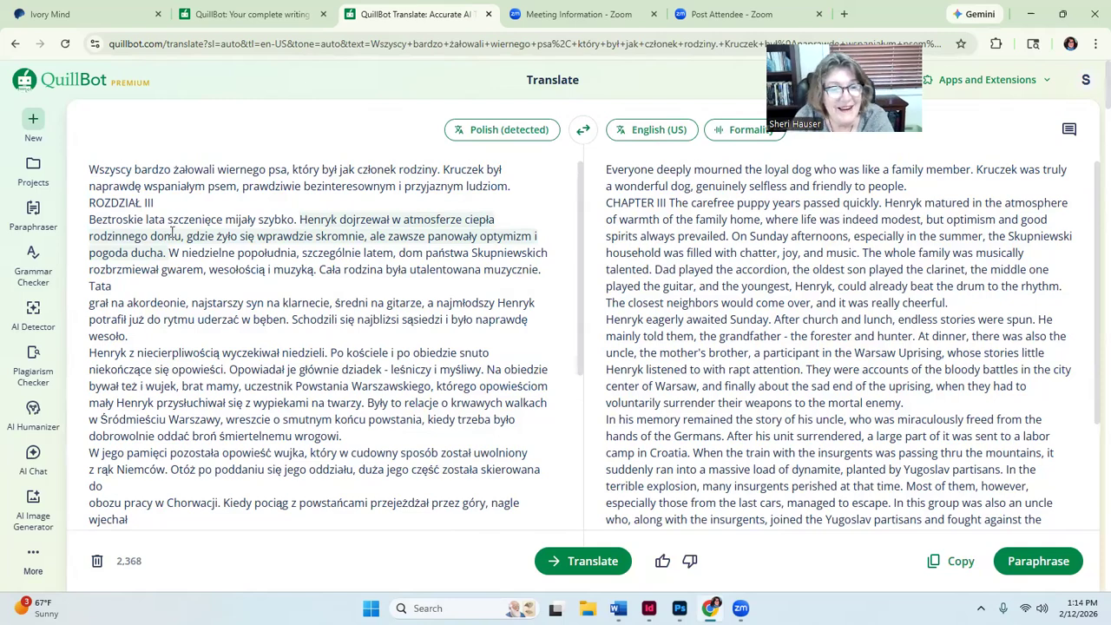
scroll(297, 286, "down", 5)
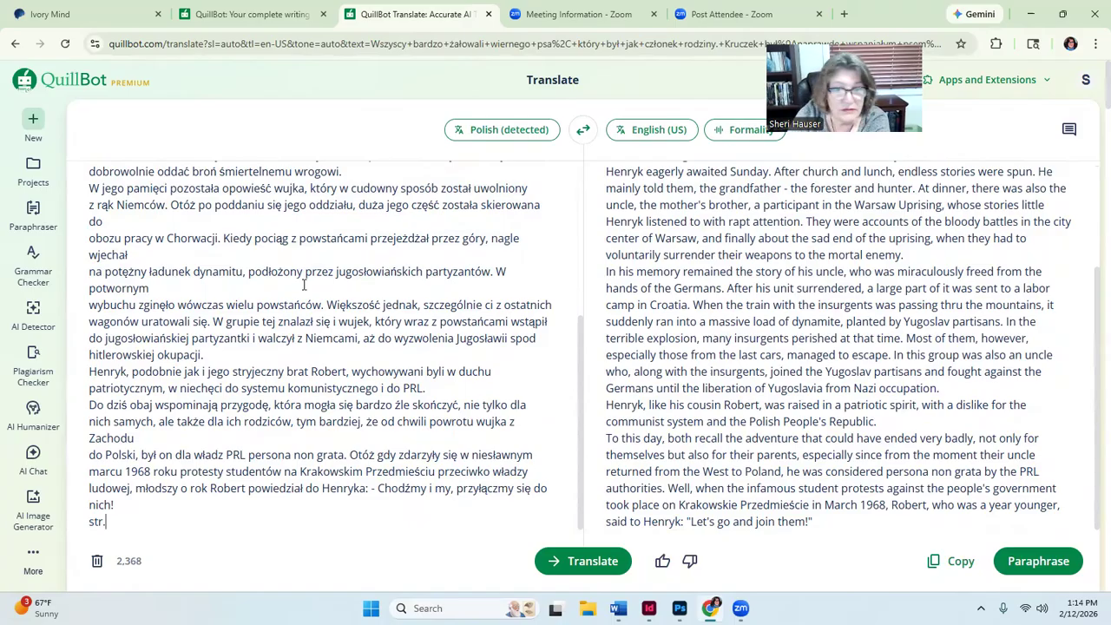
scroll(745, 396, "down", 2)
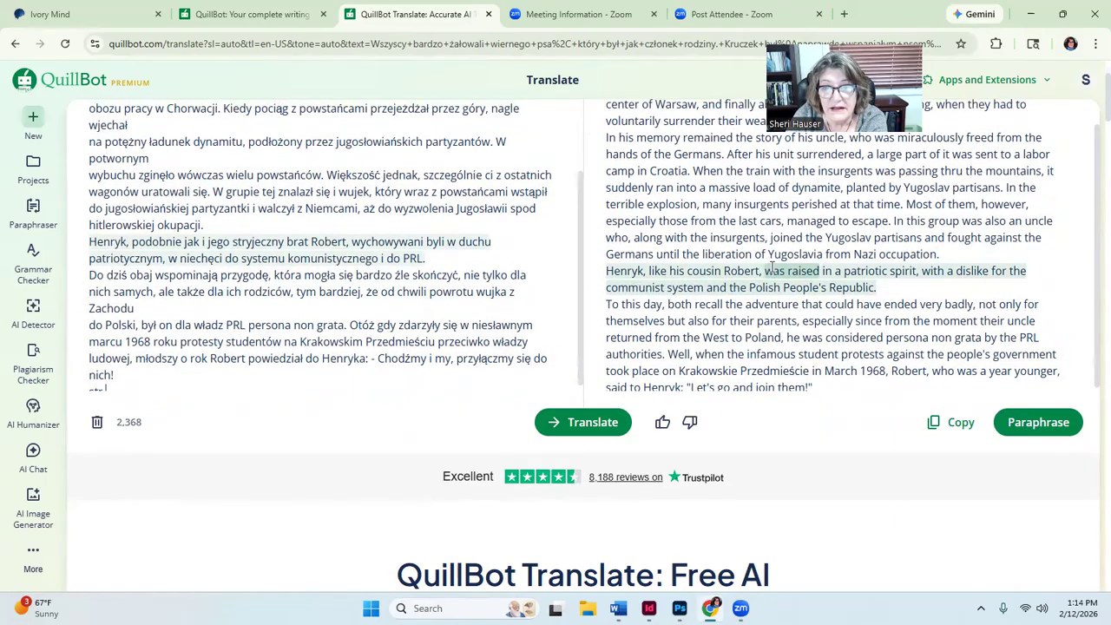
scroll(773, 271, "up", 3)
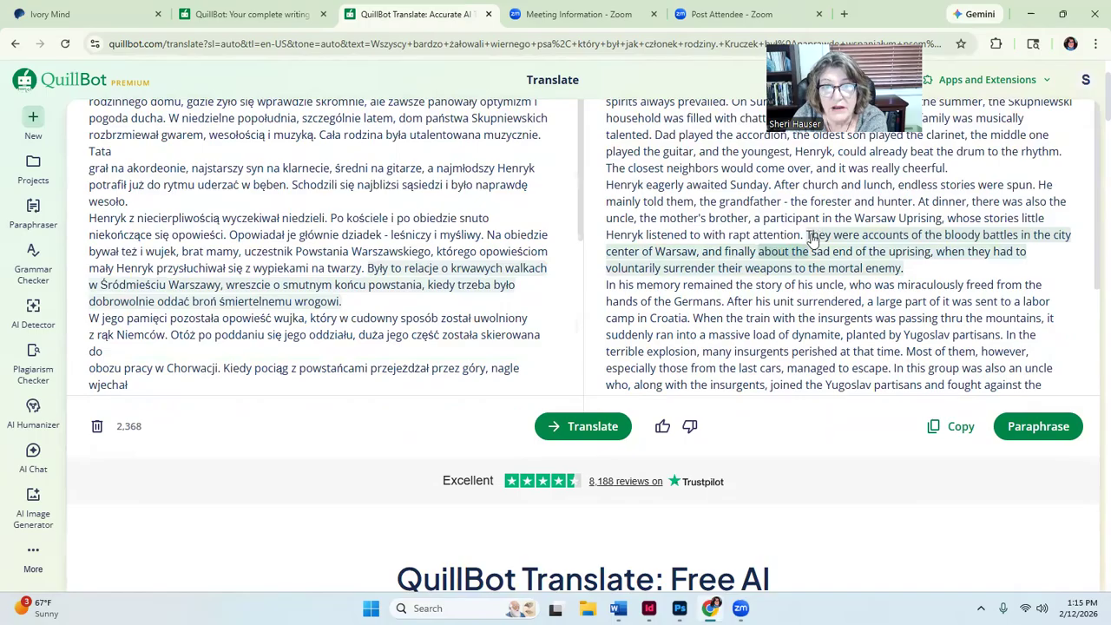
scroll(785, 269, "up", 3)
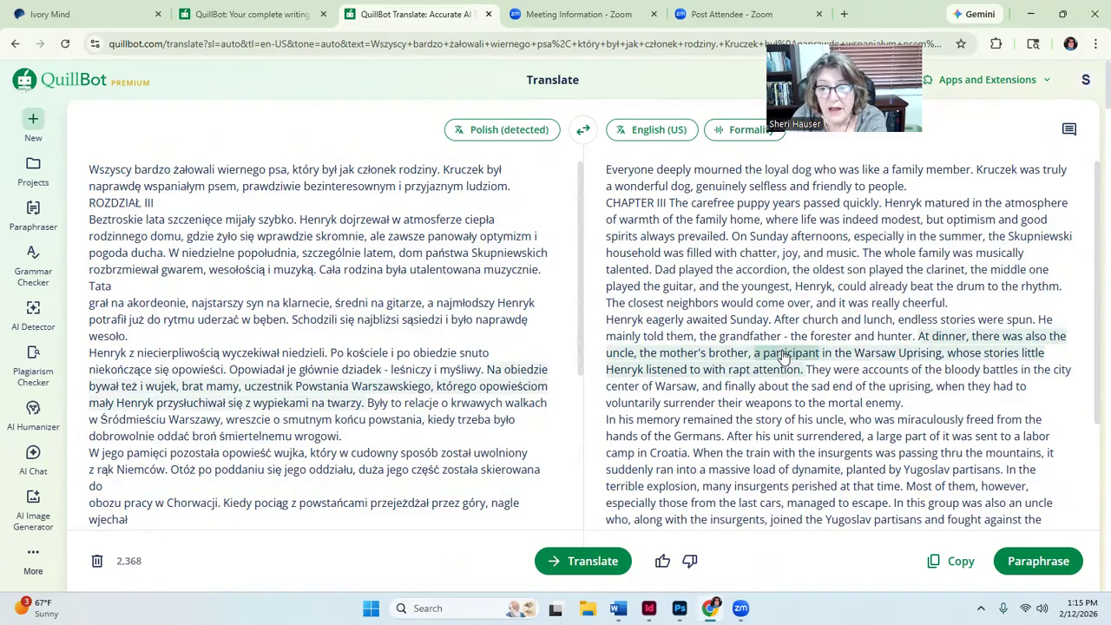
left_click(962, 560)
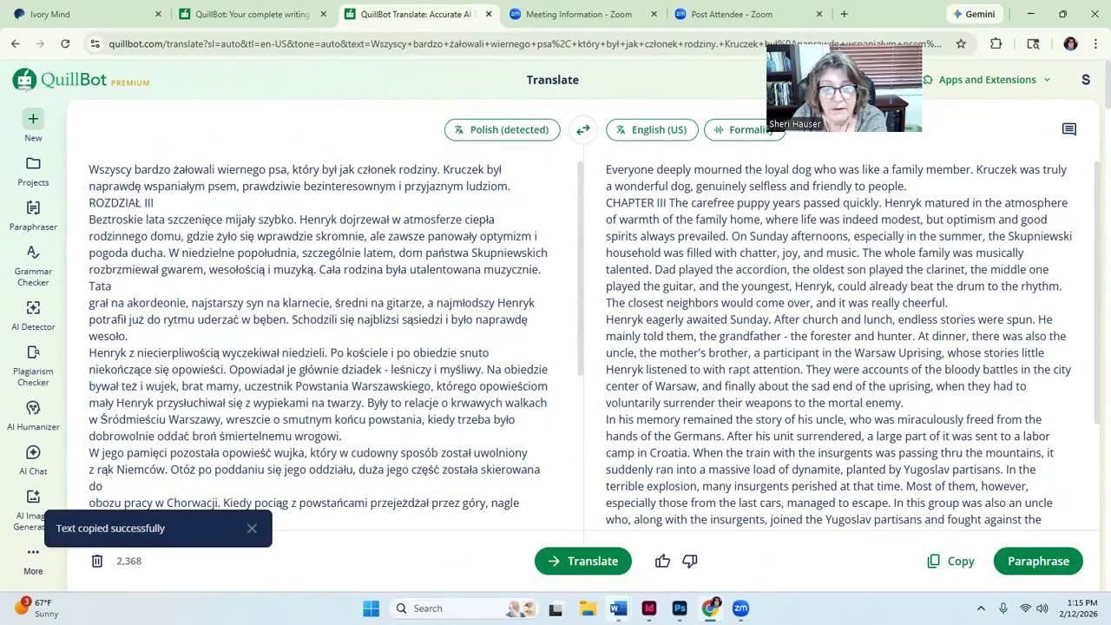
Step: Switch to the Word document p 8 and replace its entire body text with the copied English translation
mouse_move(617, 607)
left_click(566, 570)
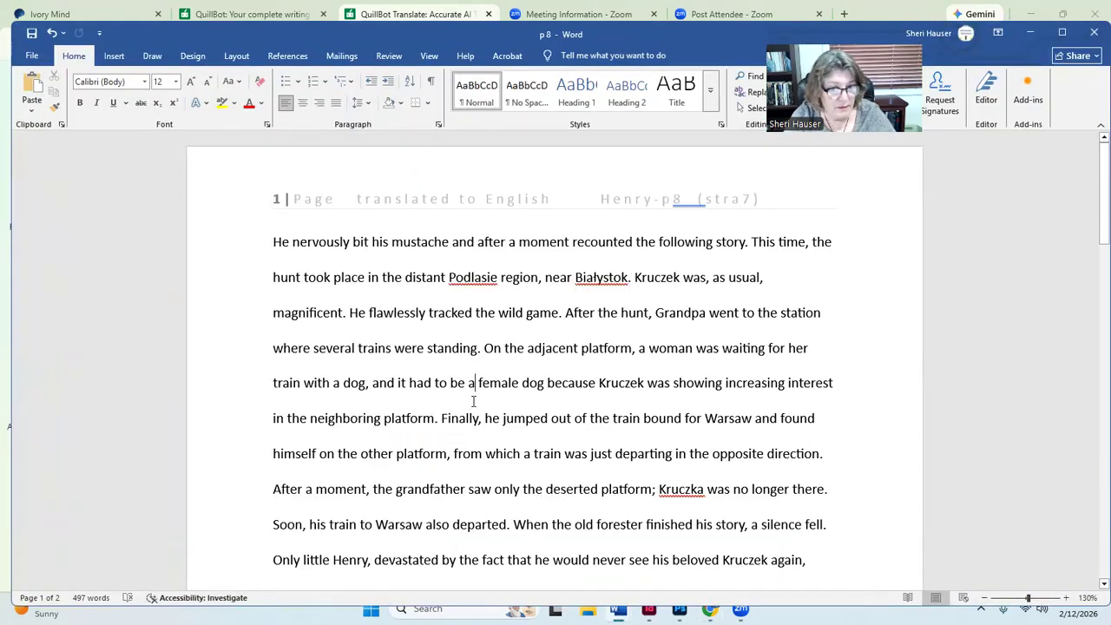
key("ctrl+a")
key("Delete")
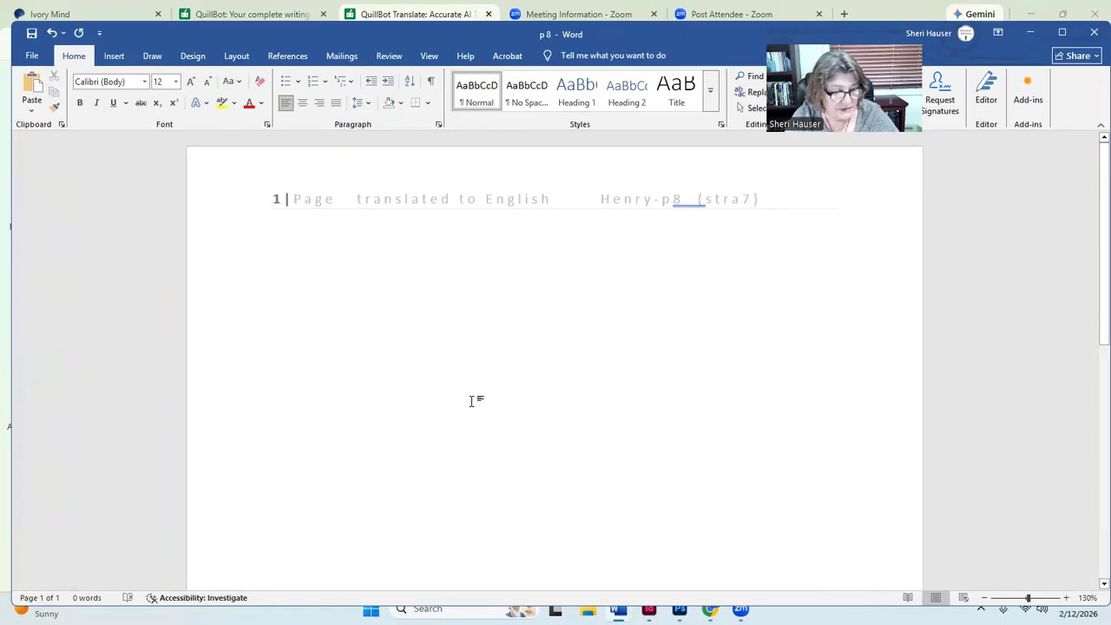
key("ctrl+v")
scroll(473, 405, "up", 5)
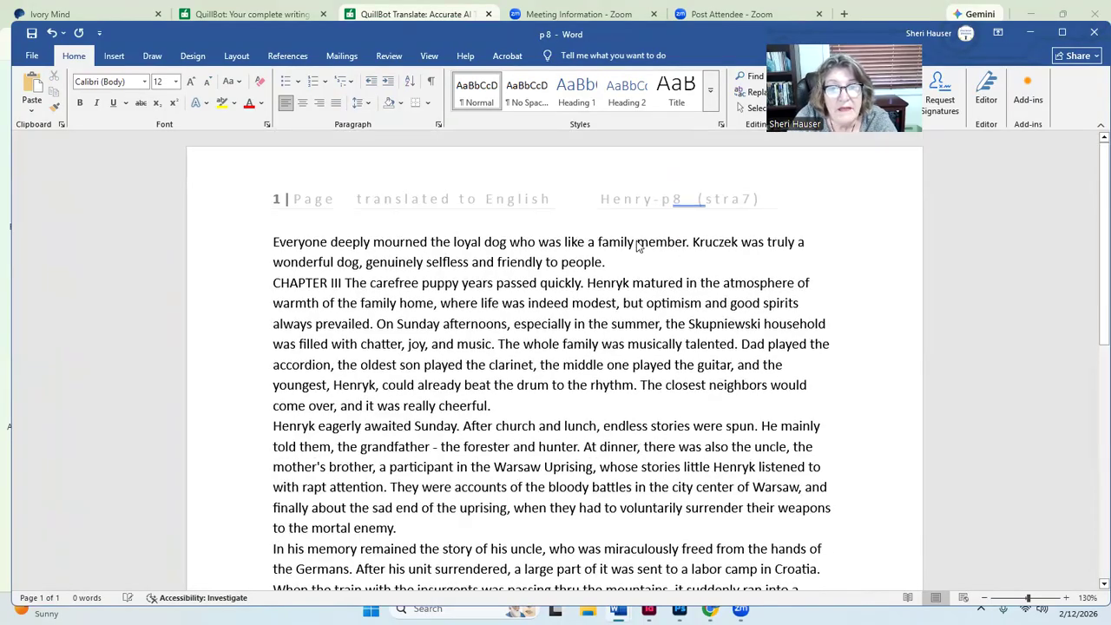
Step: Change the page references in the header to Henry-p9 (stra8) and return to the body text
double_click(675, 200)
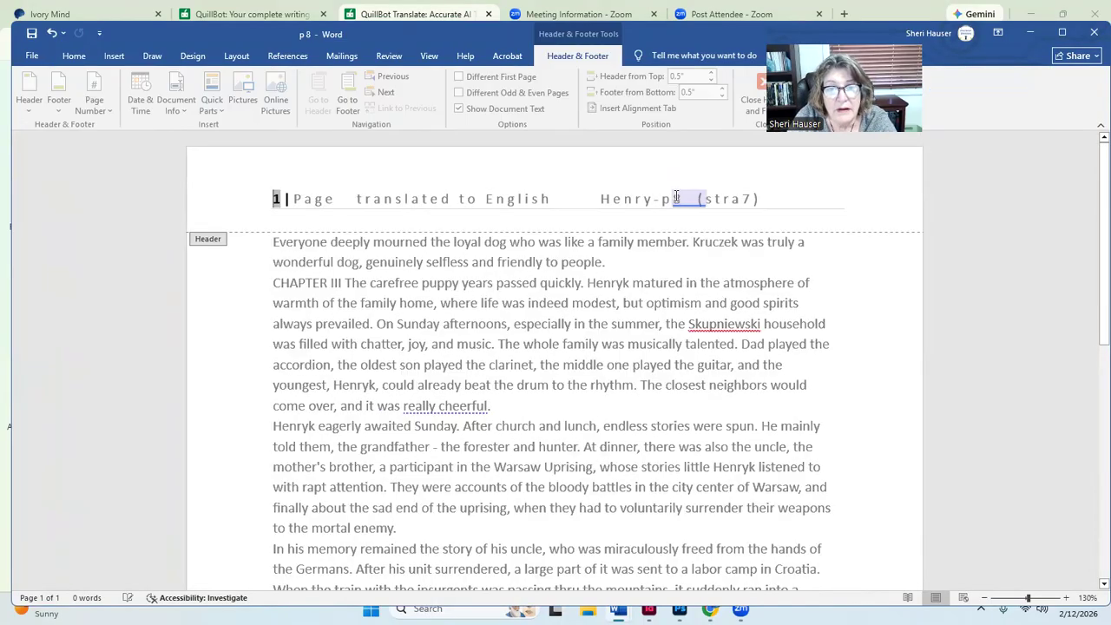
double_click(675, 201)
type("9")
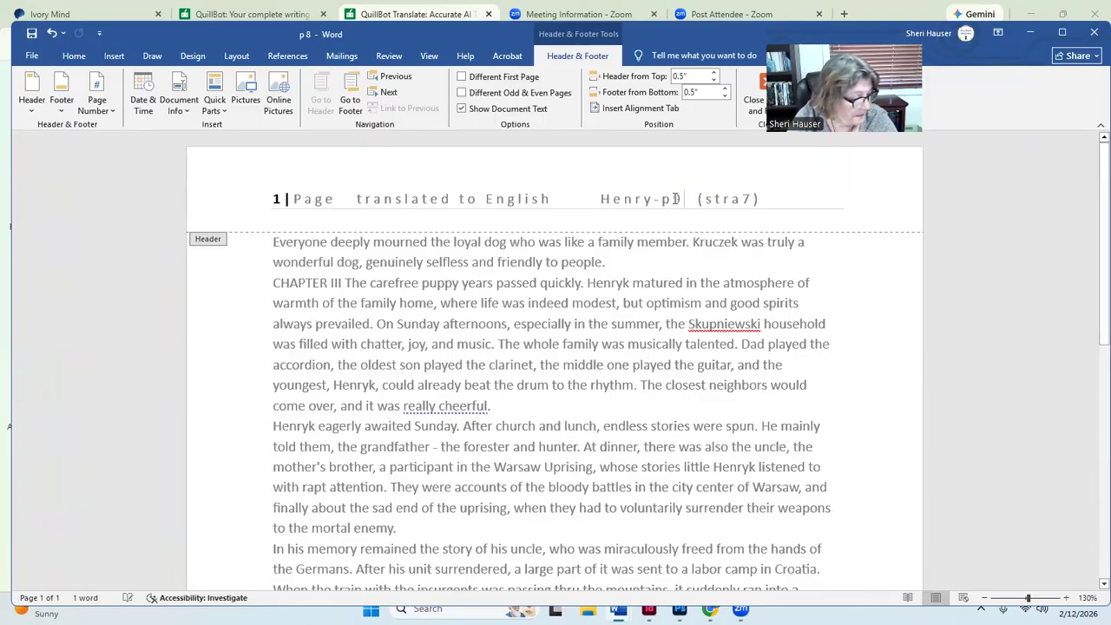
double_click(748, 198)
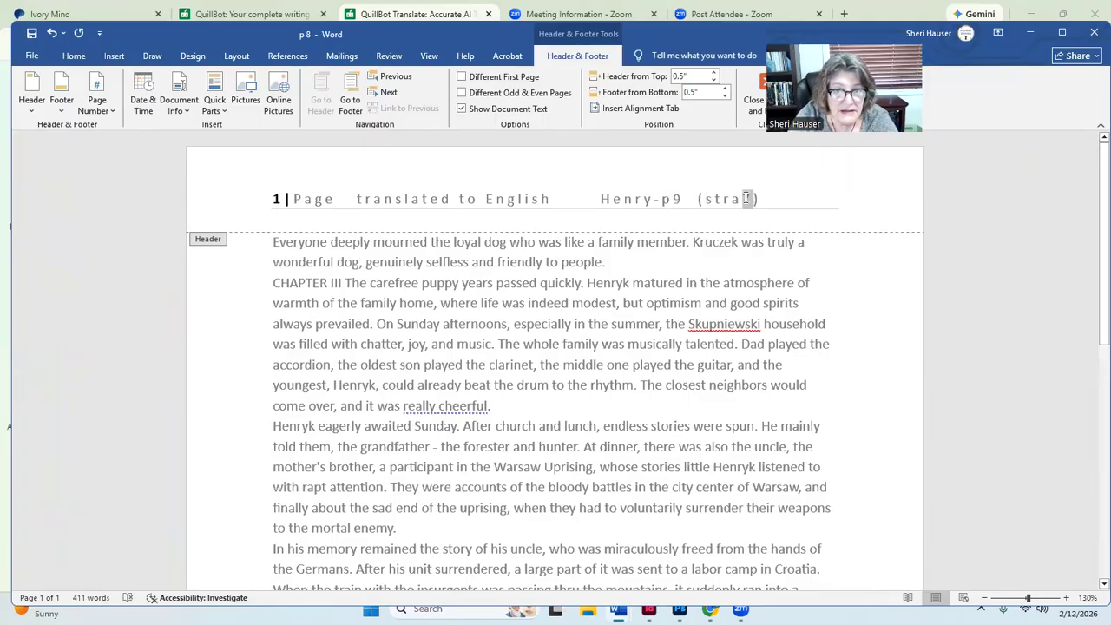
type("8")
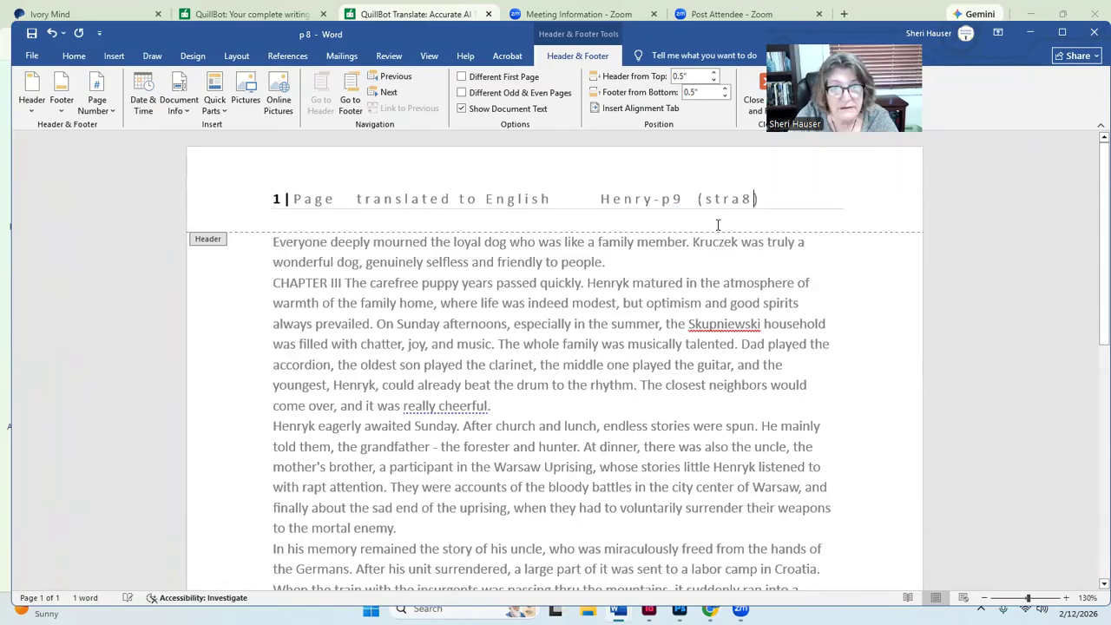
double_click(470, 349)
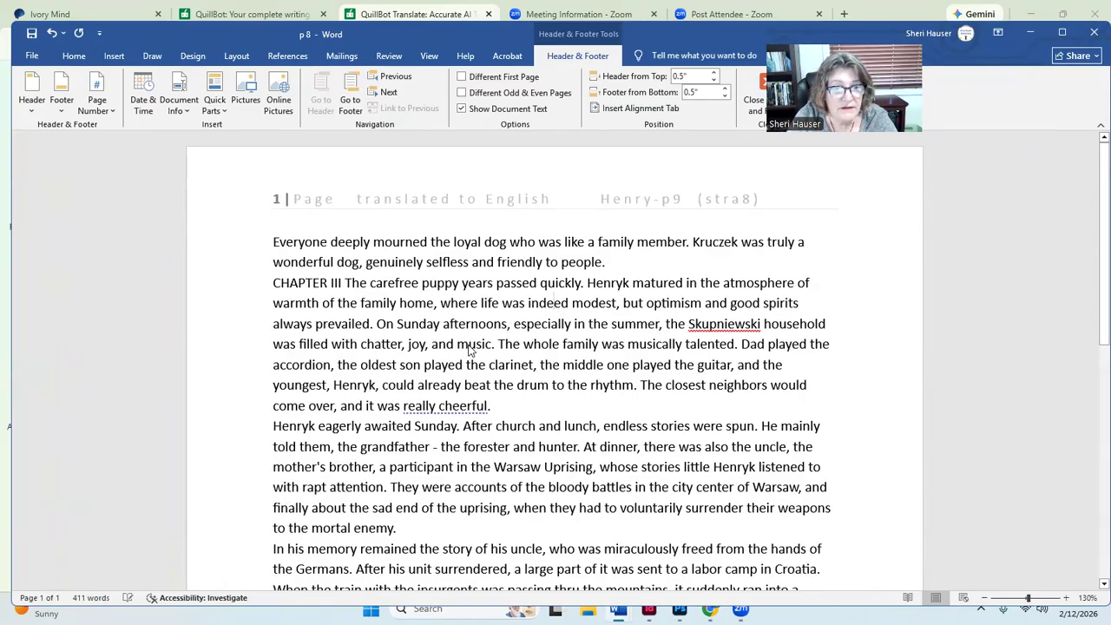
Step: Set the line spacing of the entire body text to 2.0 and look over how it flows across the pages
key("ctrl+a")
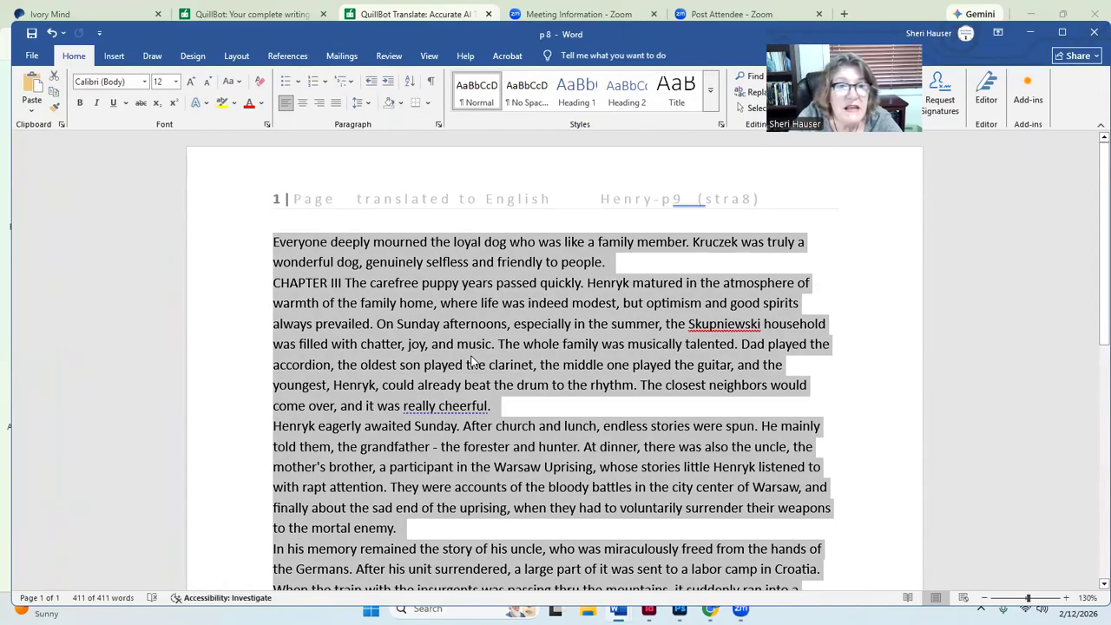
left_click(368, 104)
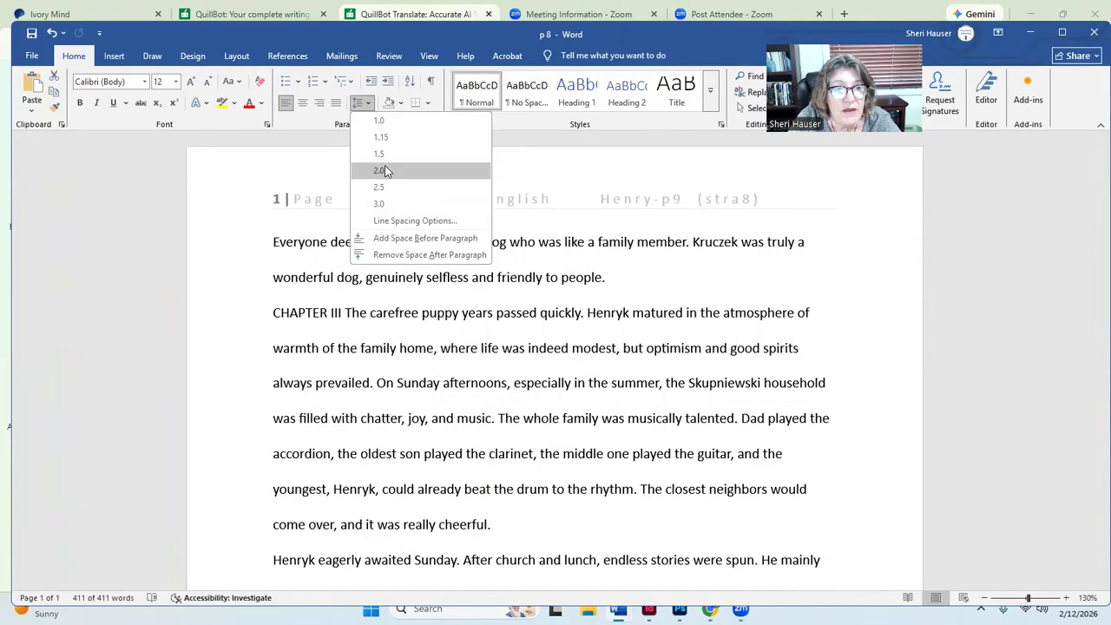
left_click(381, 170)
left_click(423, 314)
scroll(406, 331, "down", 15)
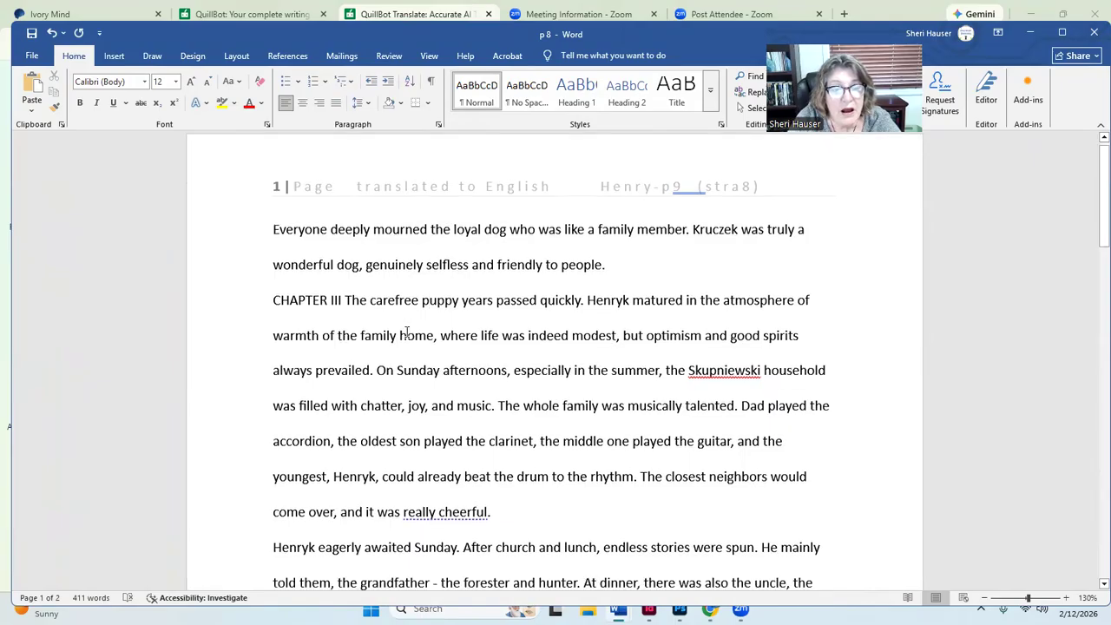
scroll(408, 337, "down", 5)
scroll(406, 331, "up", 3)
scroll(406, 331, "up", 15)
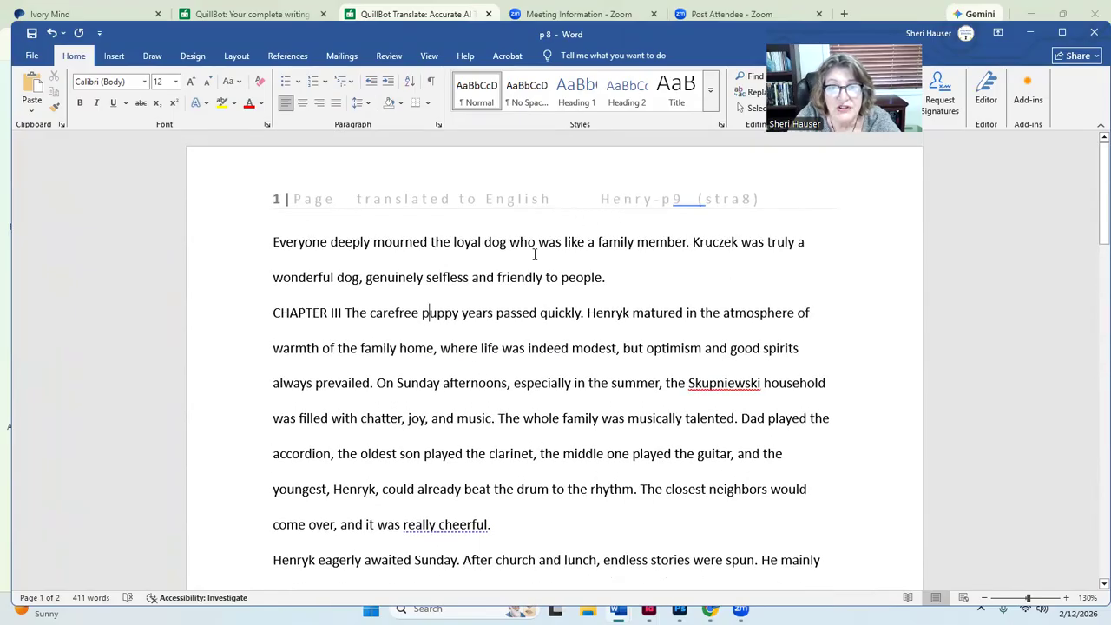
scroll(434, 291, "down", 5)
scroll(434, 292, "down", 3)
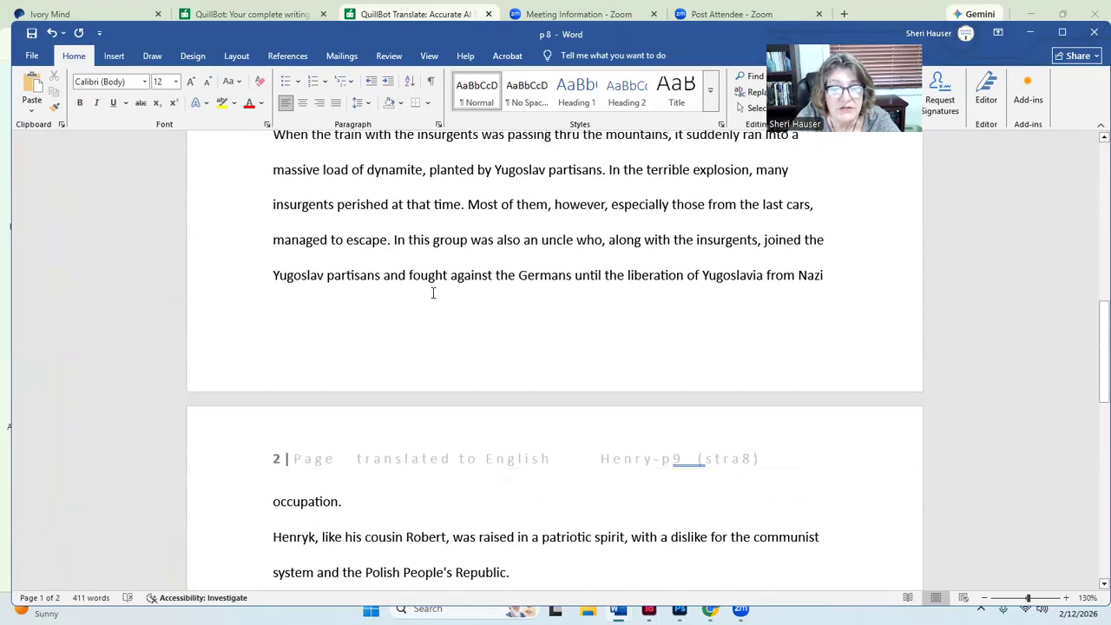
scroll(434, 293, "up", 6)
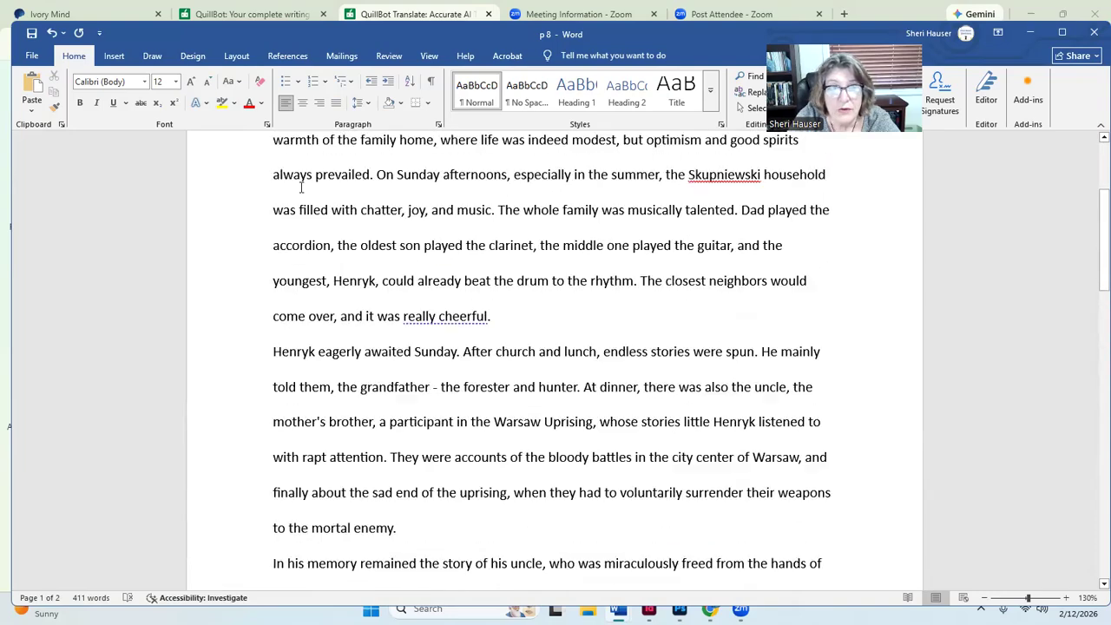
Step: Save the document as a separate Word file named p 9 in the p1-12 folder
left_click(31, 58)
left_click(53, 244)
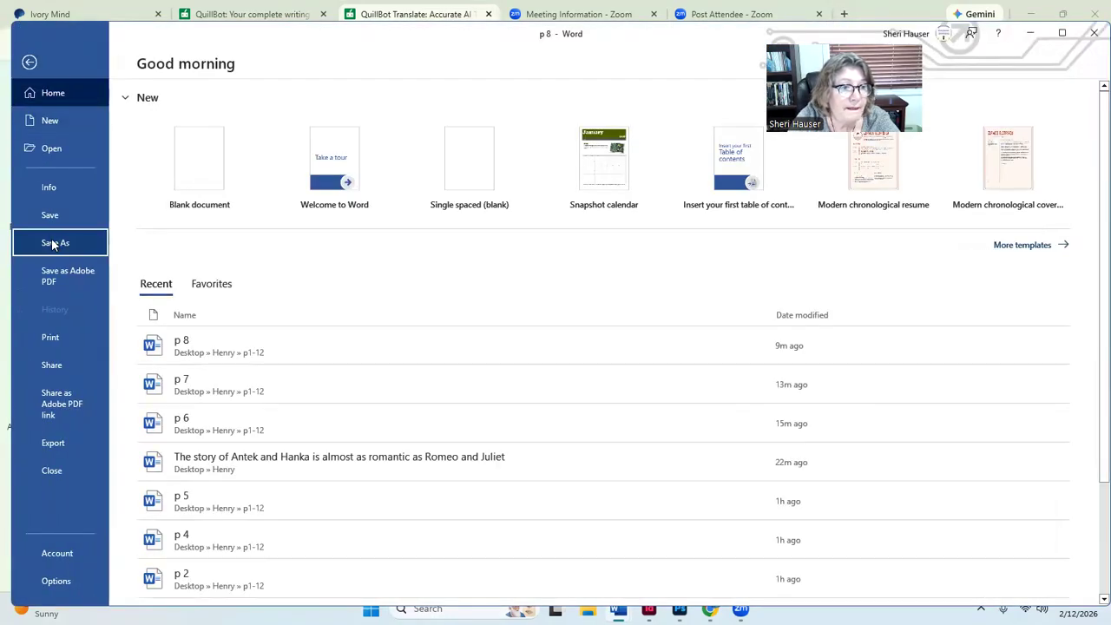
left_click(196, 368)
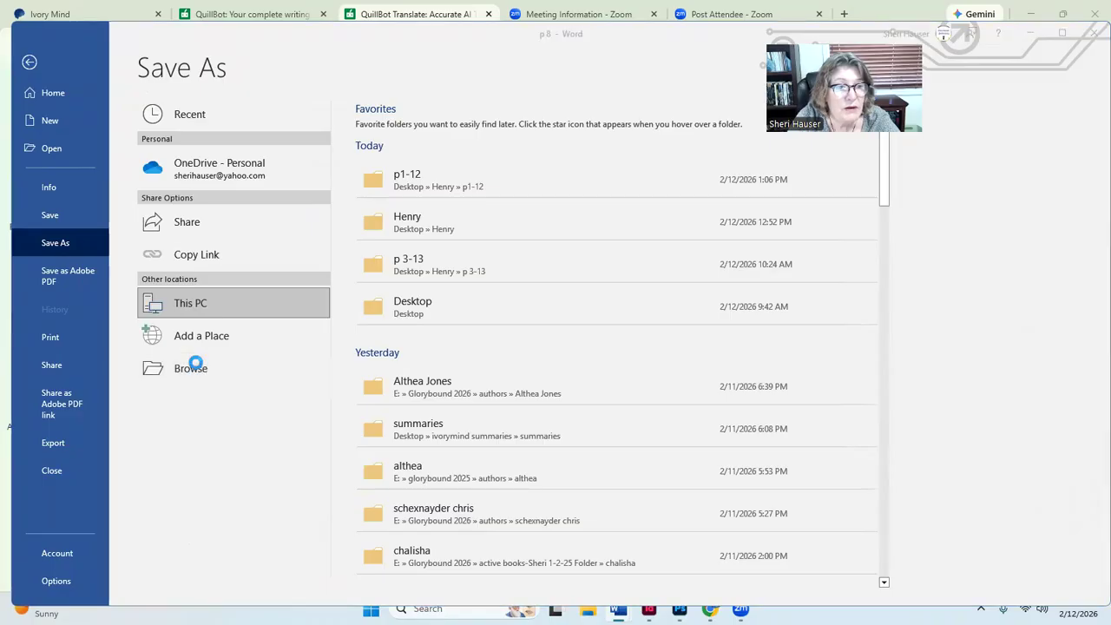
left_click(116, 255)
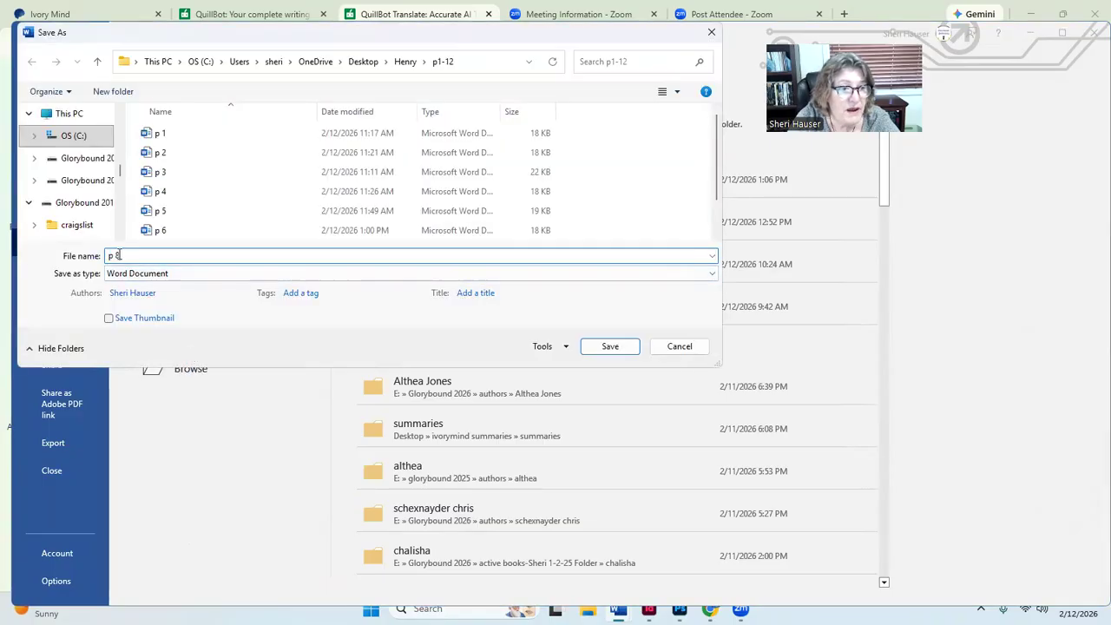
left_click(599, 346)
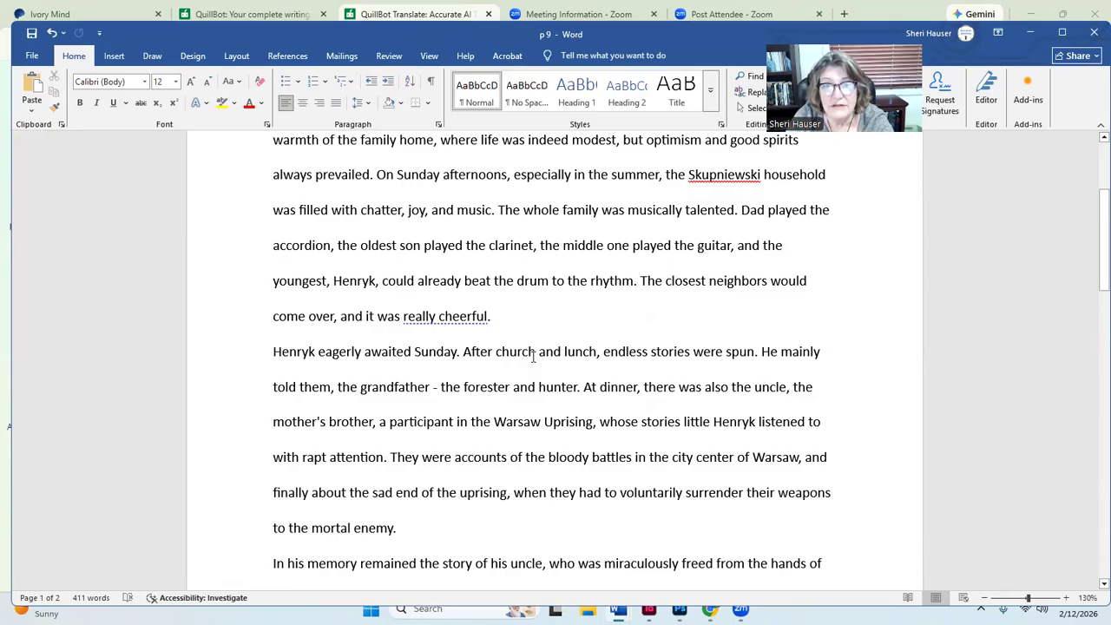
Step: Print one copy of the whole p 9 document
left_click(32, 55)
left_click(61, 341)
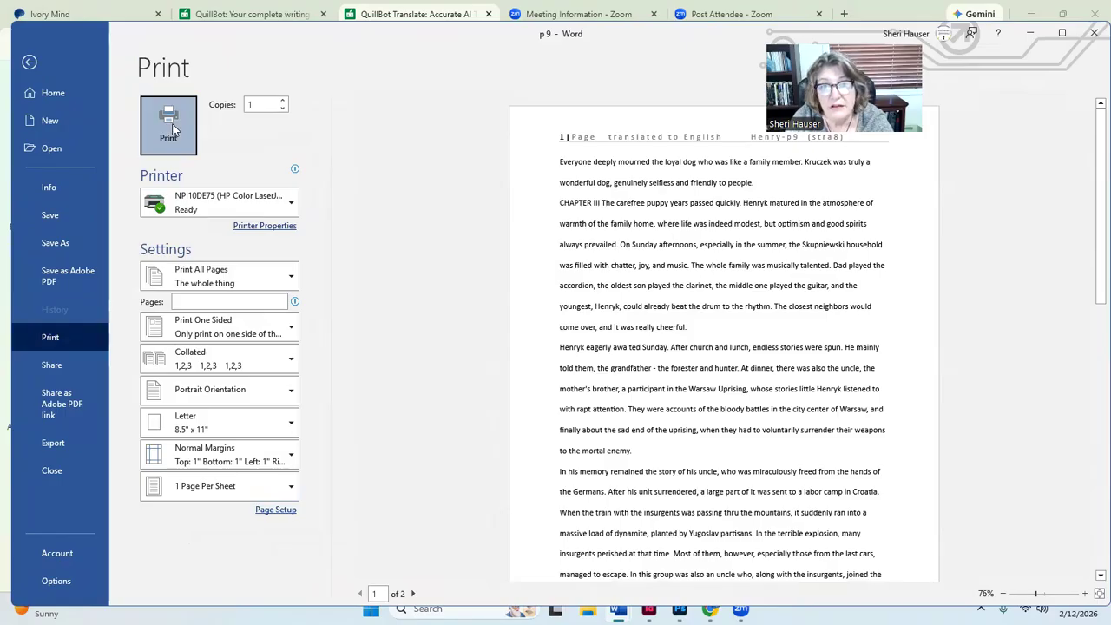
left_click(170, 127)
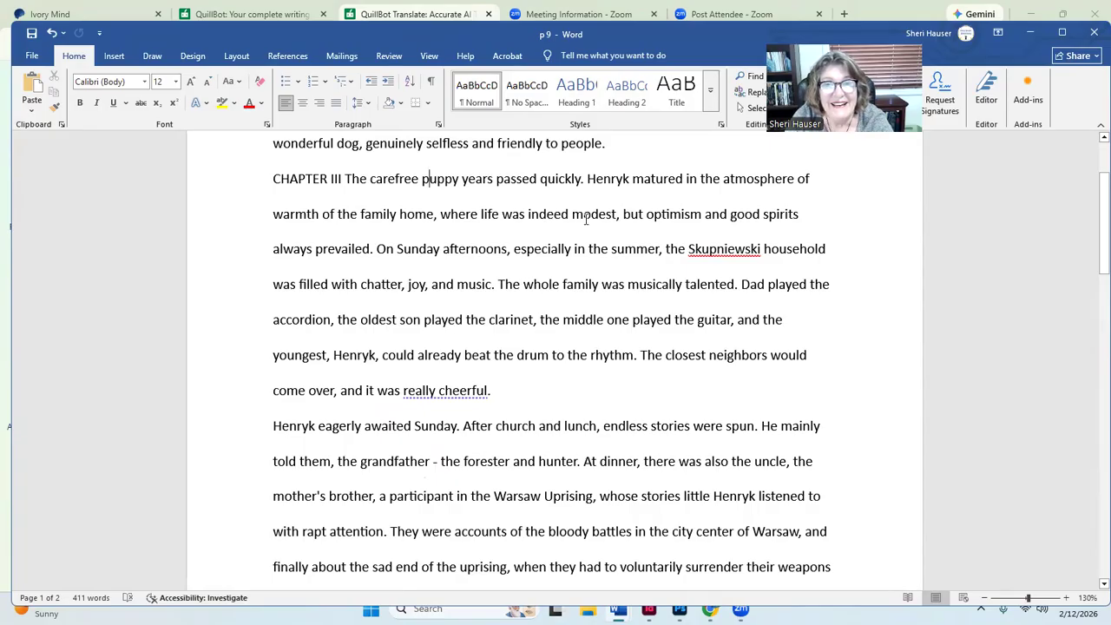
Step: Switch to Ivory Mind in the browser, open its dashboard and look through the list of uploaded PDFs
left_click(1030, 39)
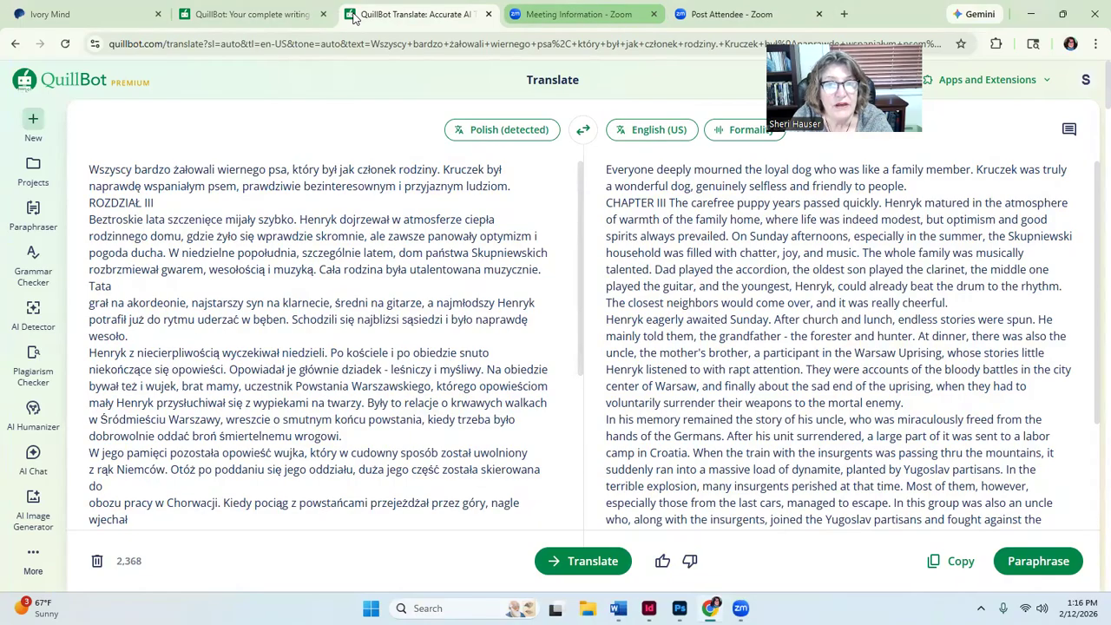
left_click(117, 14)
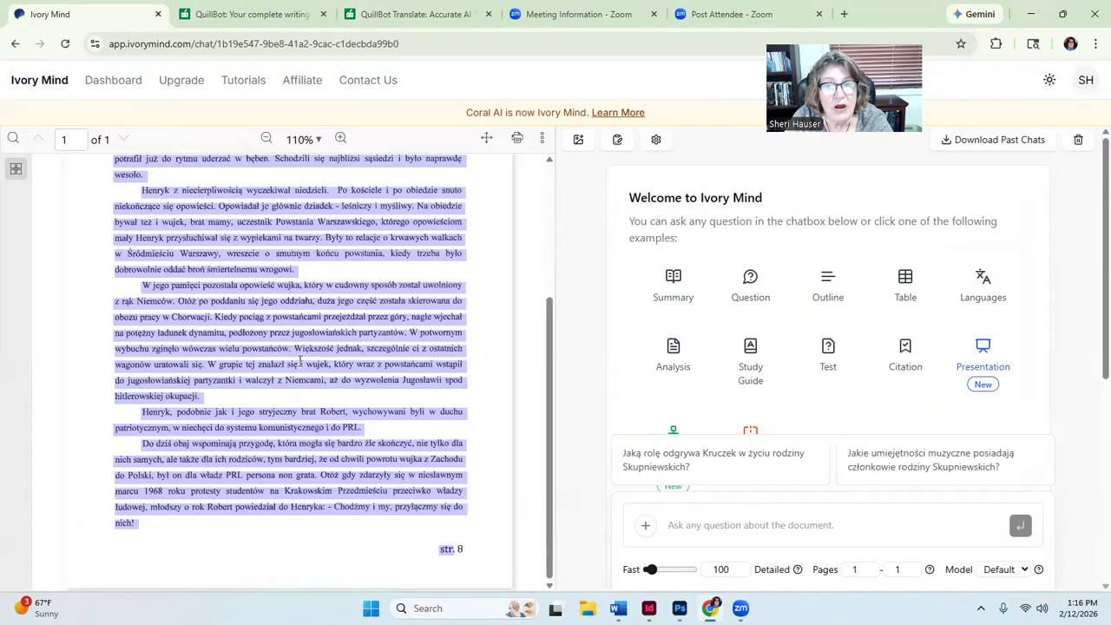
scroll(350, 412, "up", 3)
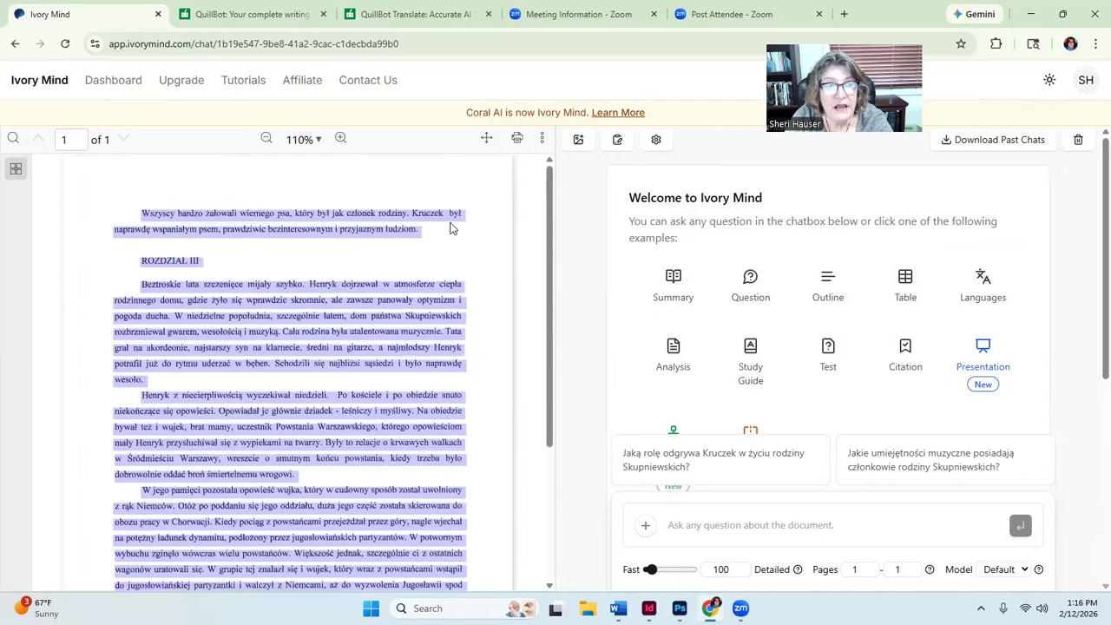
left_click(113, 82)
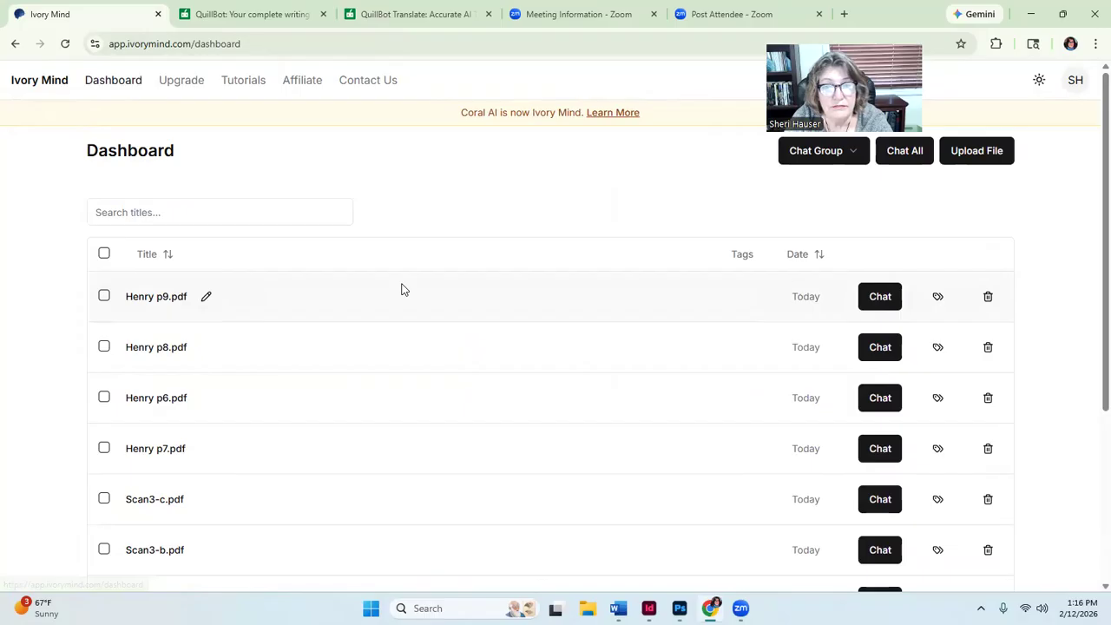
scroll(381, 364, "down", 3)
scroll(382, 363, "up", 3)
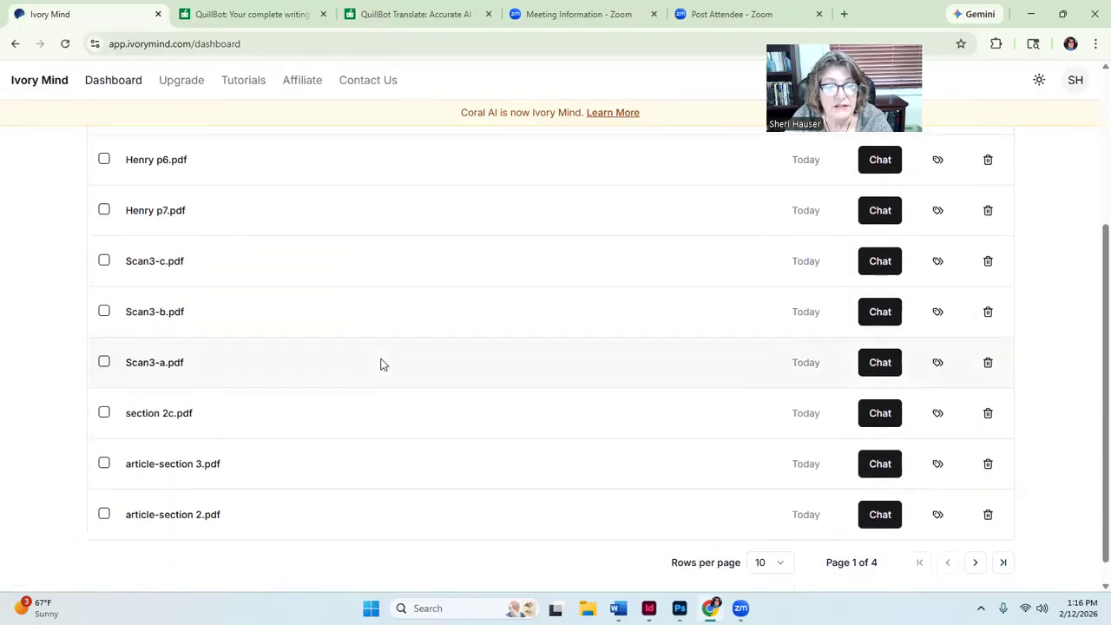
scroll(381, 358, "down", 3)
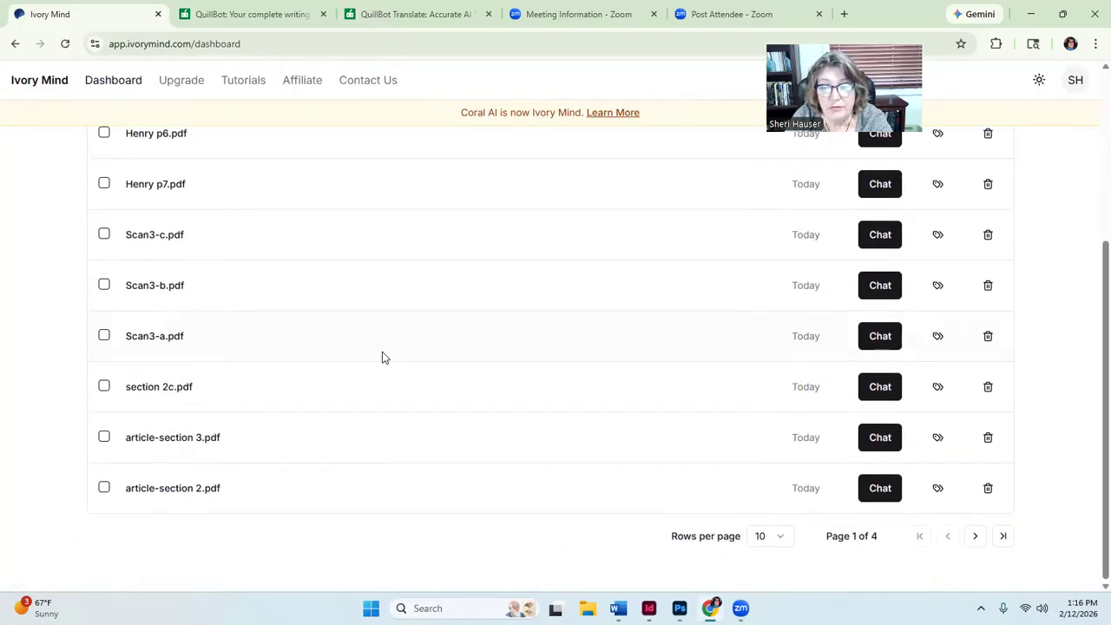
scroll(661, 417, "up", 3)
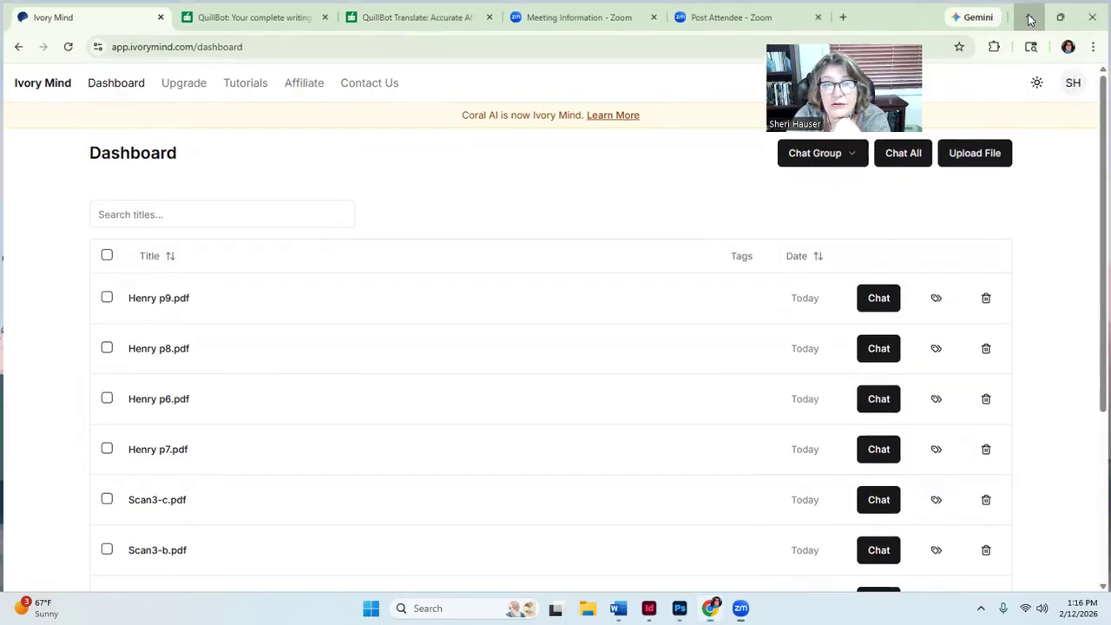
Step: Go to the desktop, open the Henry folder and open the PDF Amazing Eyes-All pages
left_click(1062, 14)
key("super+d")
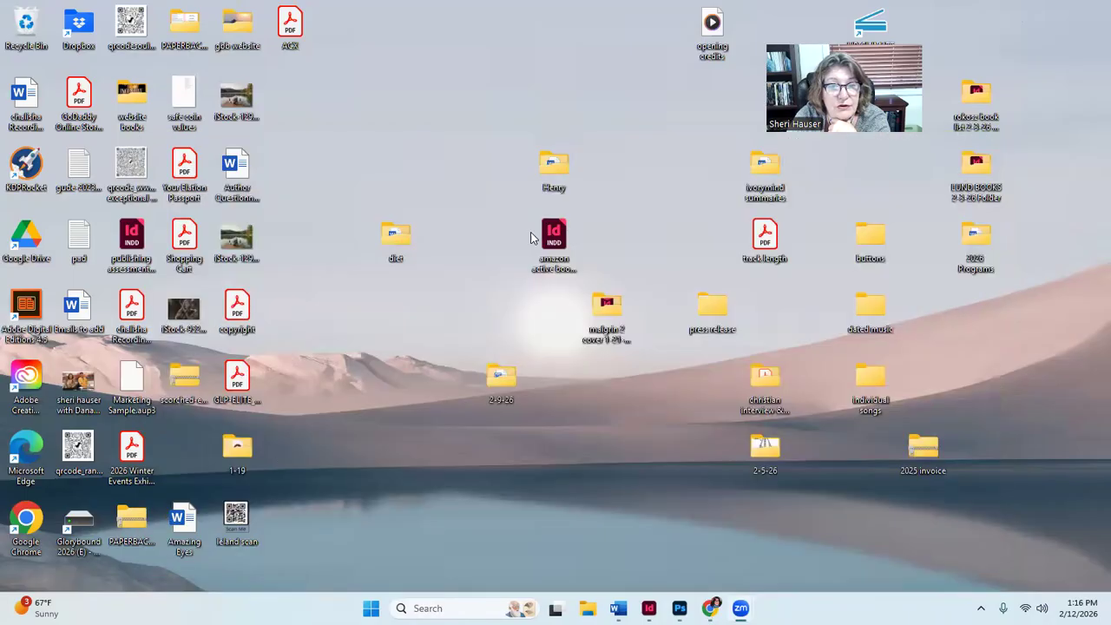
double_click(552, 167)
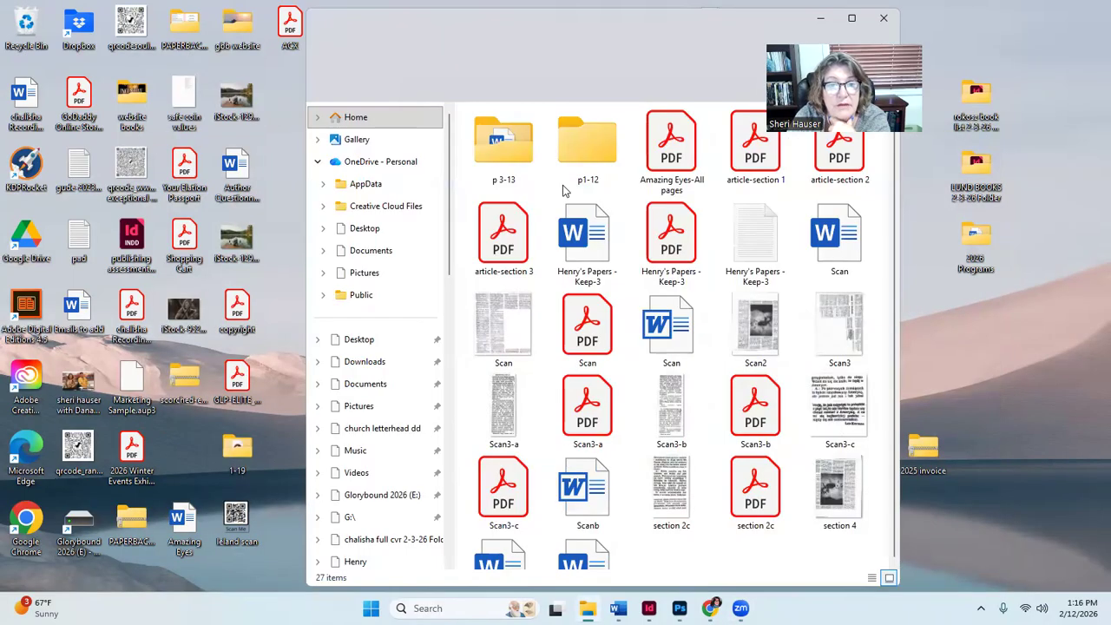
left_click(676, 167)
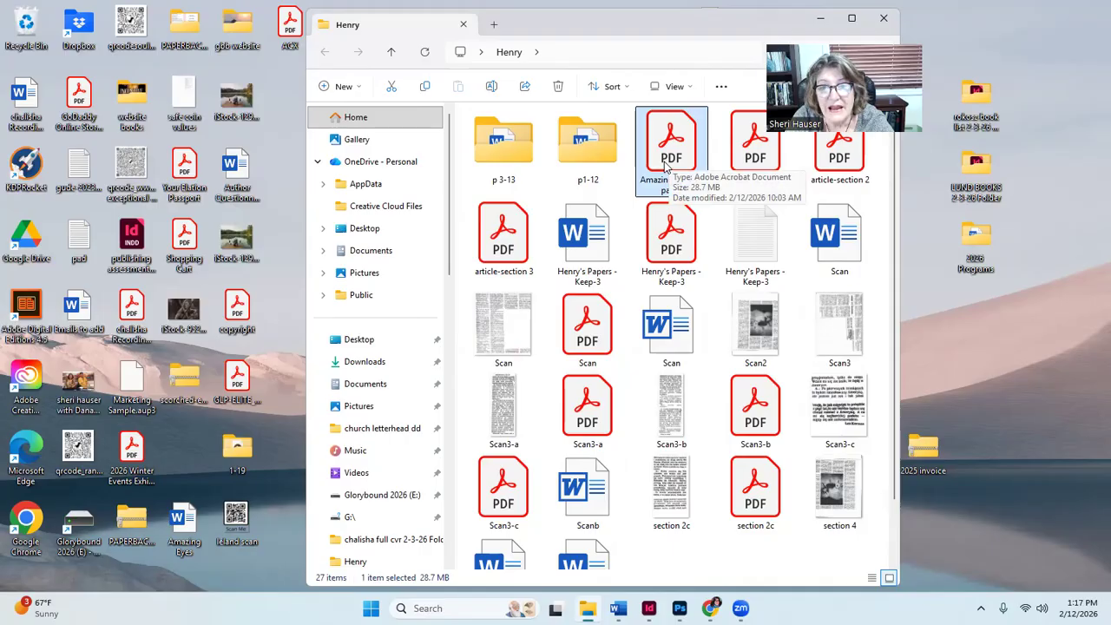
double_click(666, 166)
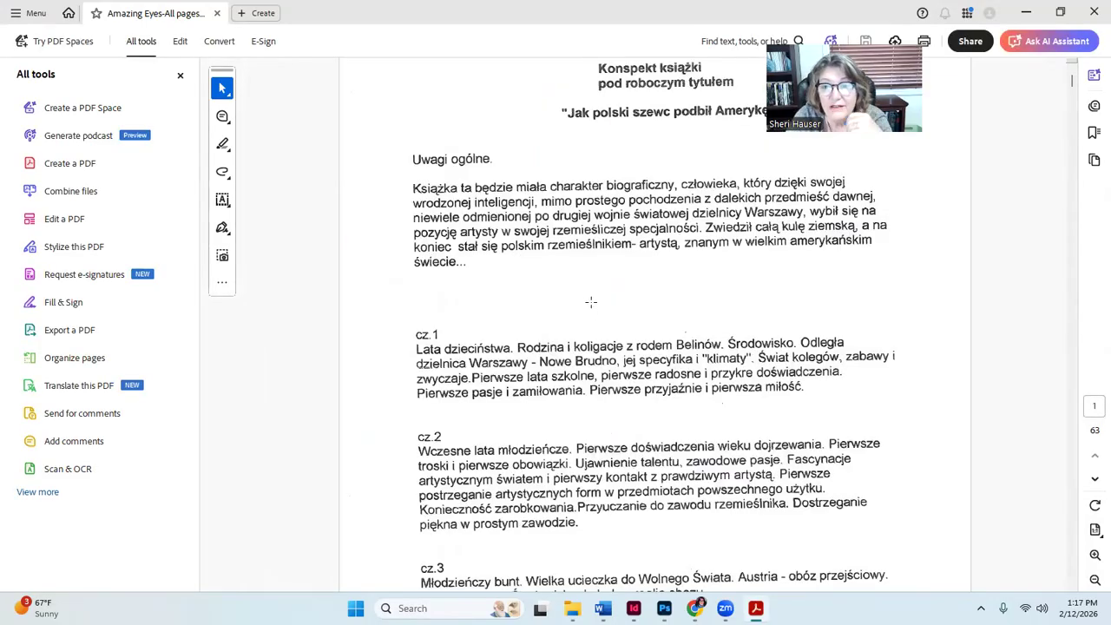
Step: Examine the opening pages of the scanned Polish manuscript, then put the PDF aside and close the Henry folder window
scroll(590, 305, "down", 5)
scroll(590, 302, "down", 10)
scroll(589, 304, "down", 3)
scroll(590, 303, "down", 10)
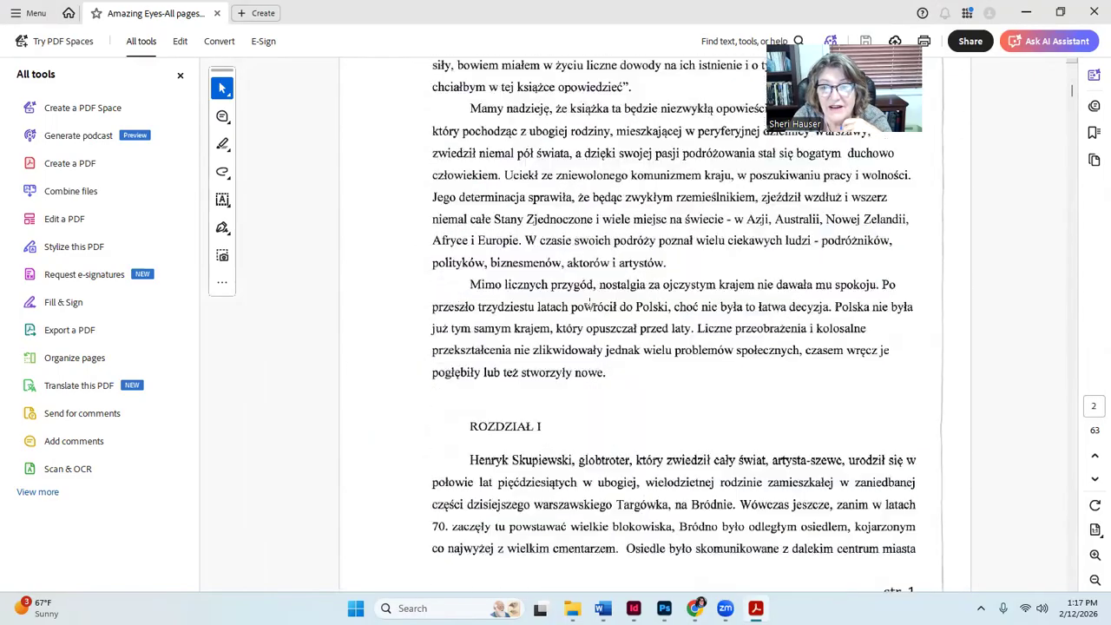
scroll(590, 303, "down", 6)
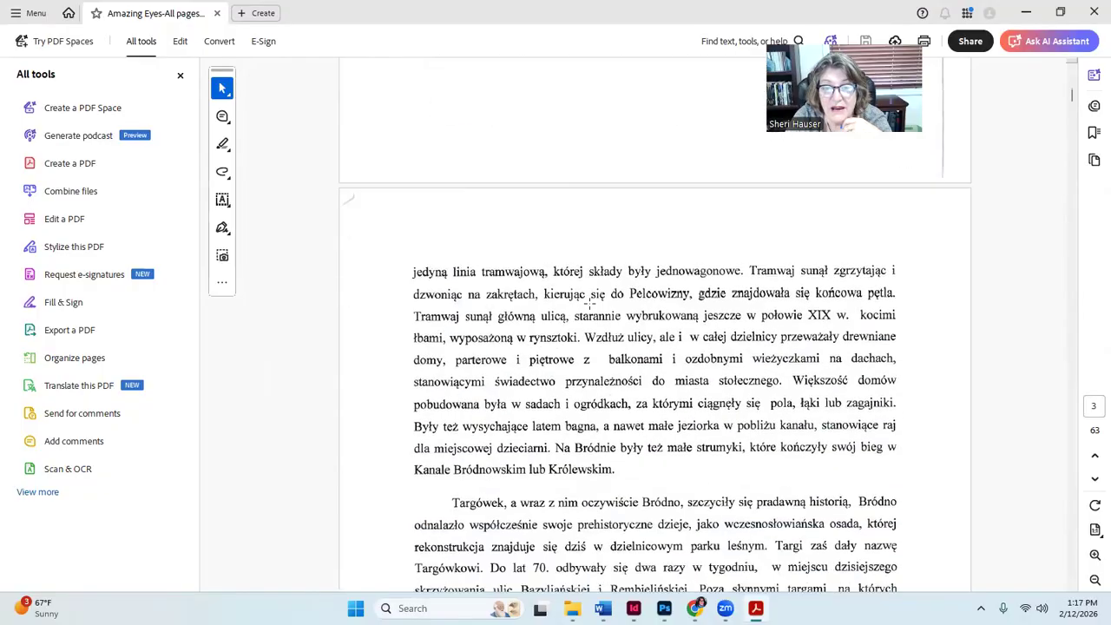
scroll(589, 303, "down", 4)
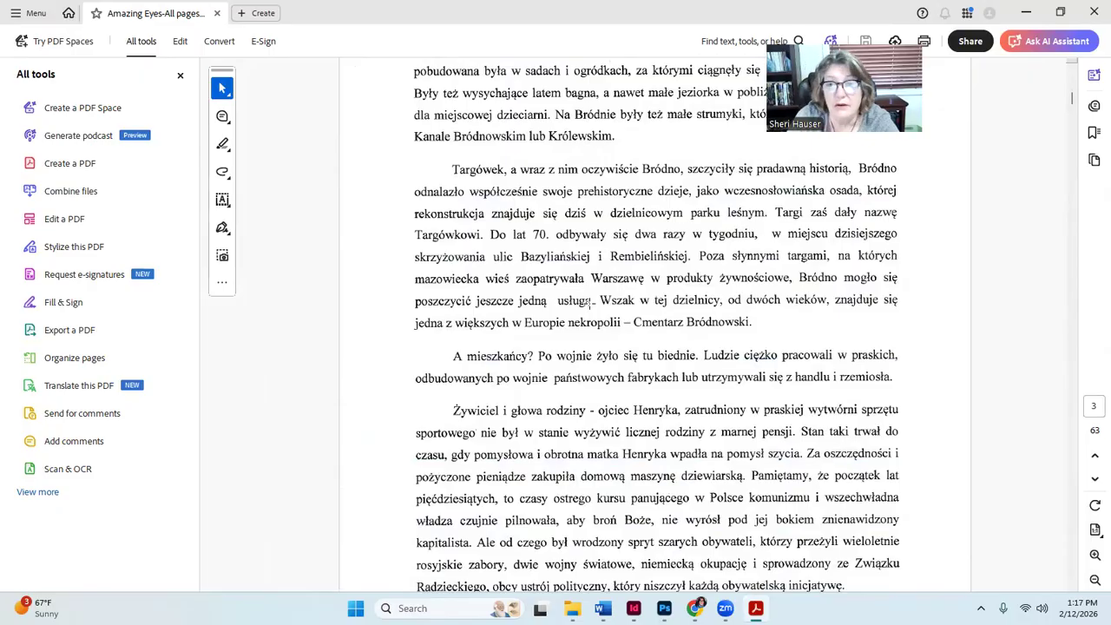
scroll(620, 258, "up", 2)
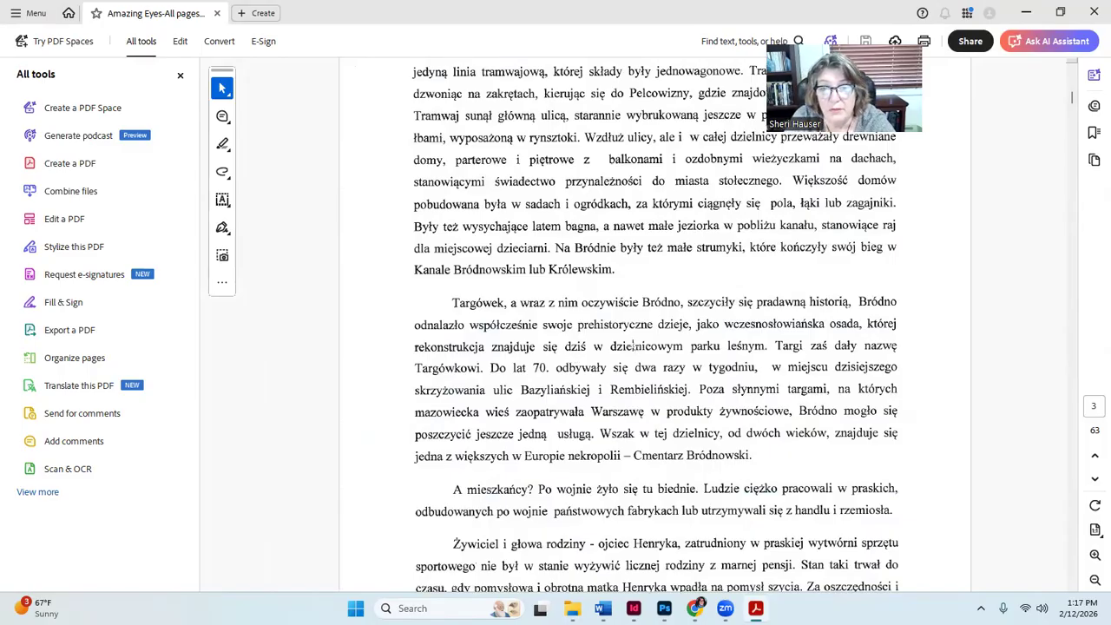
scroll(643, 149, "up", 10)
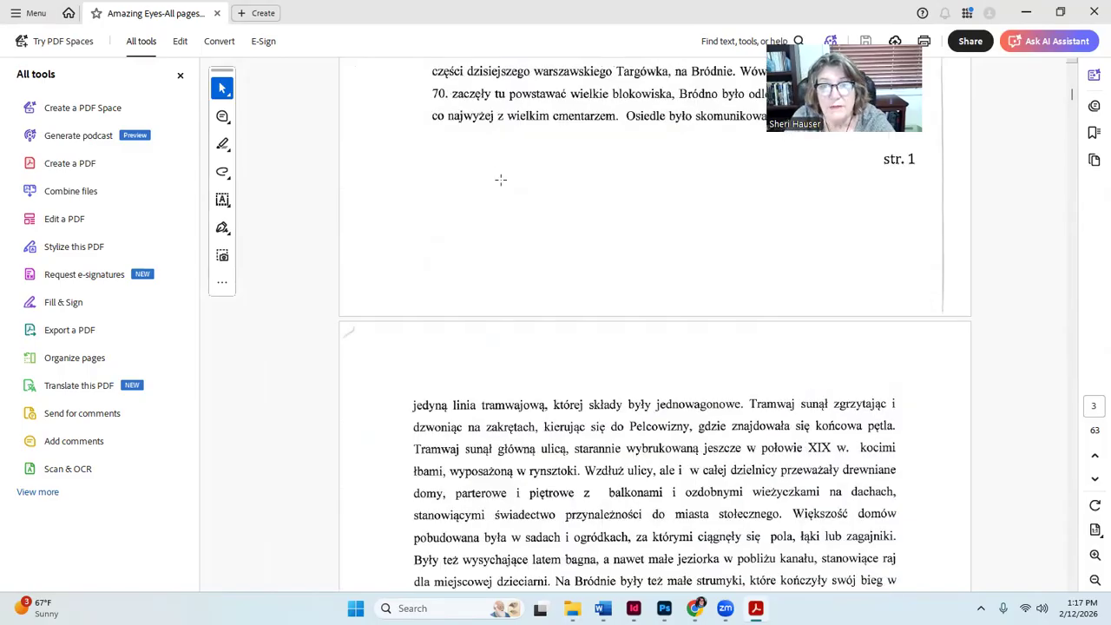
scroll(573, 200, "up", 15)
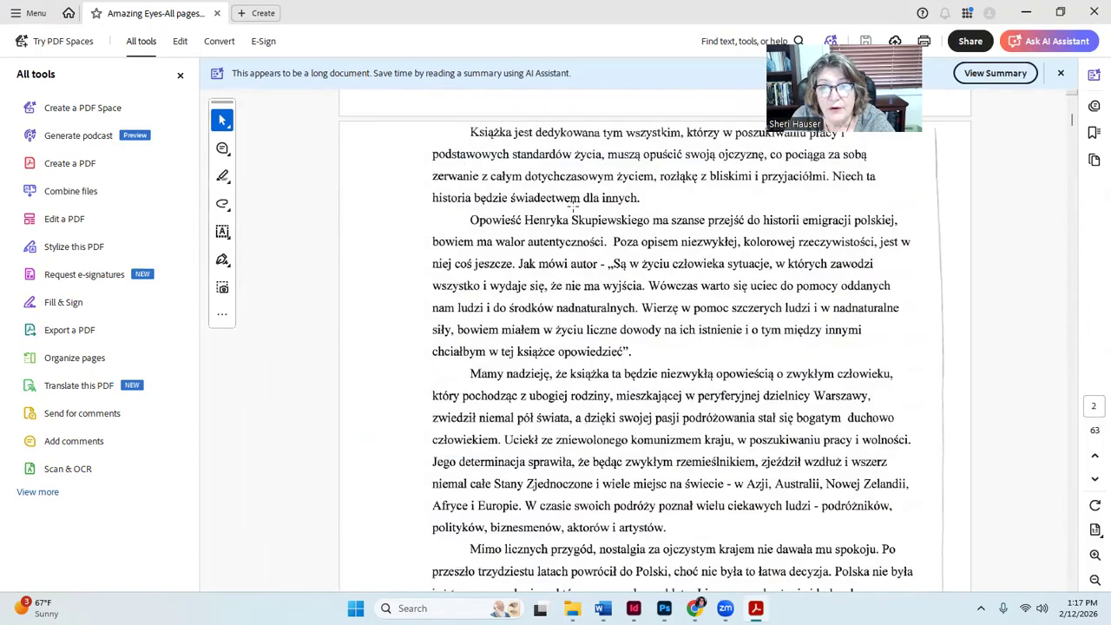
scroll(573, 205, "up", 3)
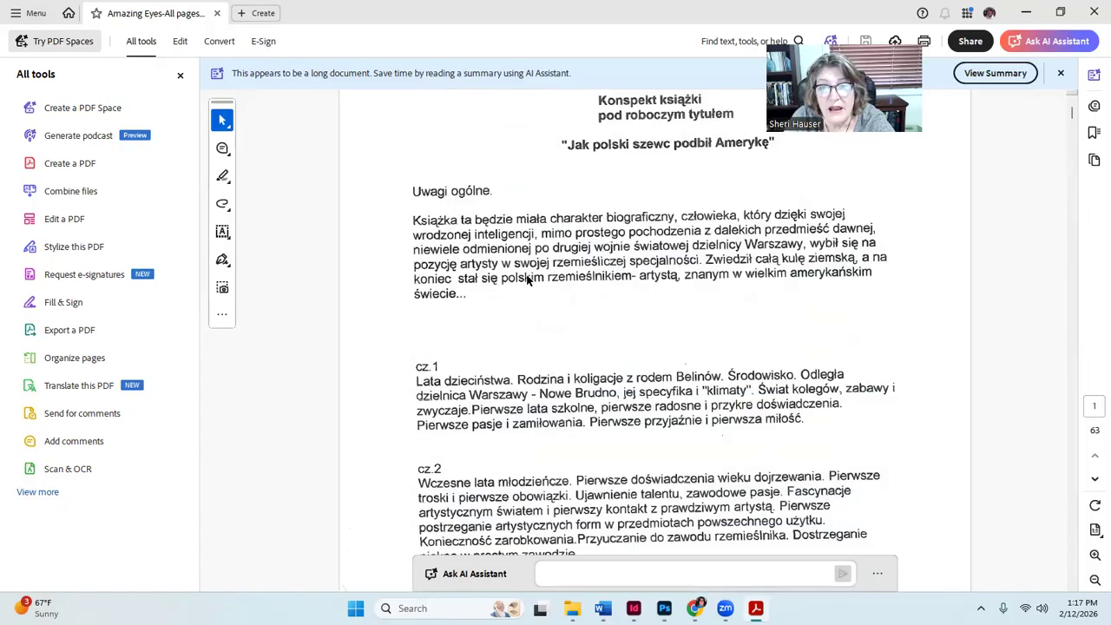
left_click(1026, 14)
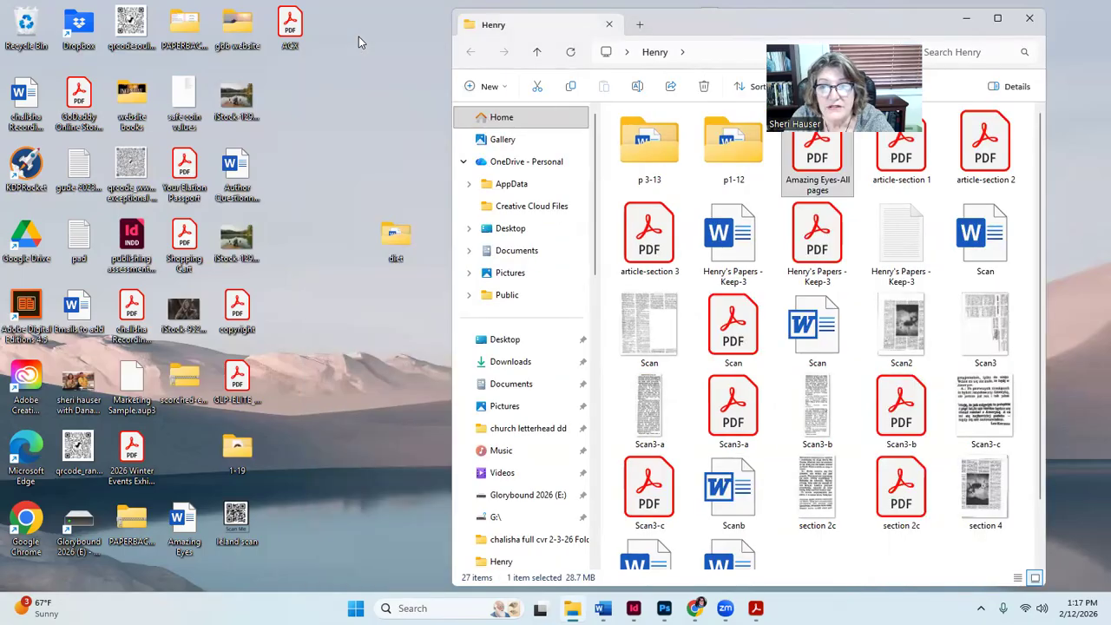
left_click(1030, 18)
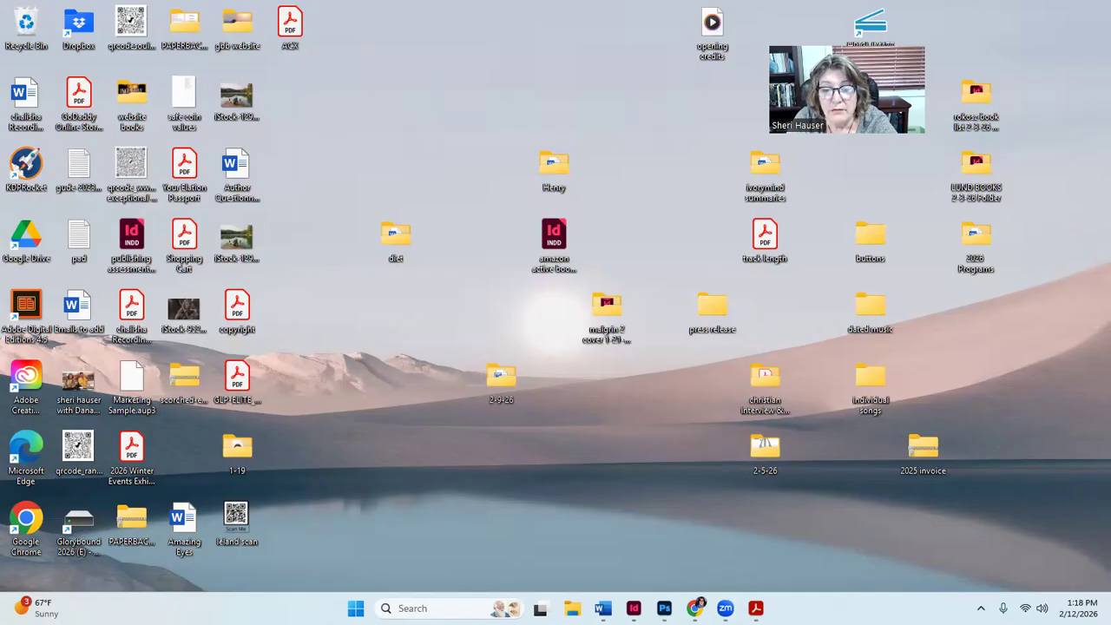
Step: Switch to Photoshop and open page 13 of the PDF Amazing Eyes-All pages from the Henry folder
left_click(664, 608)
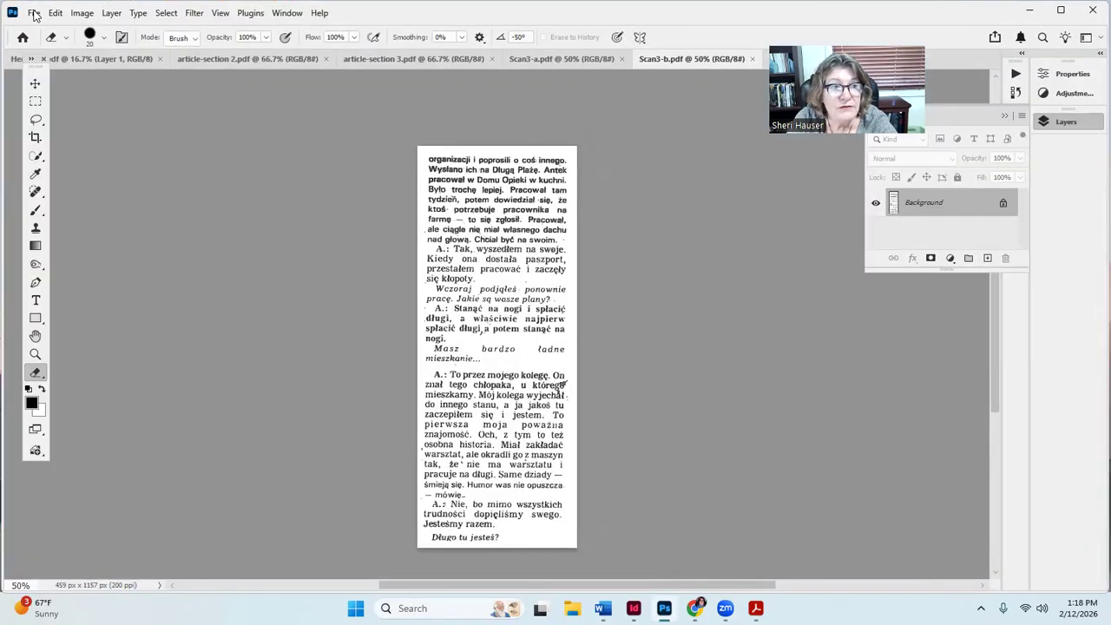
left_click(33, 13)
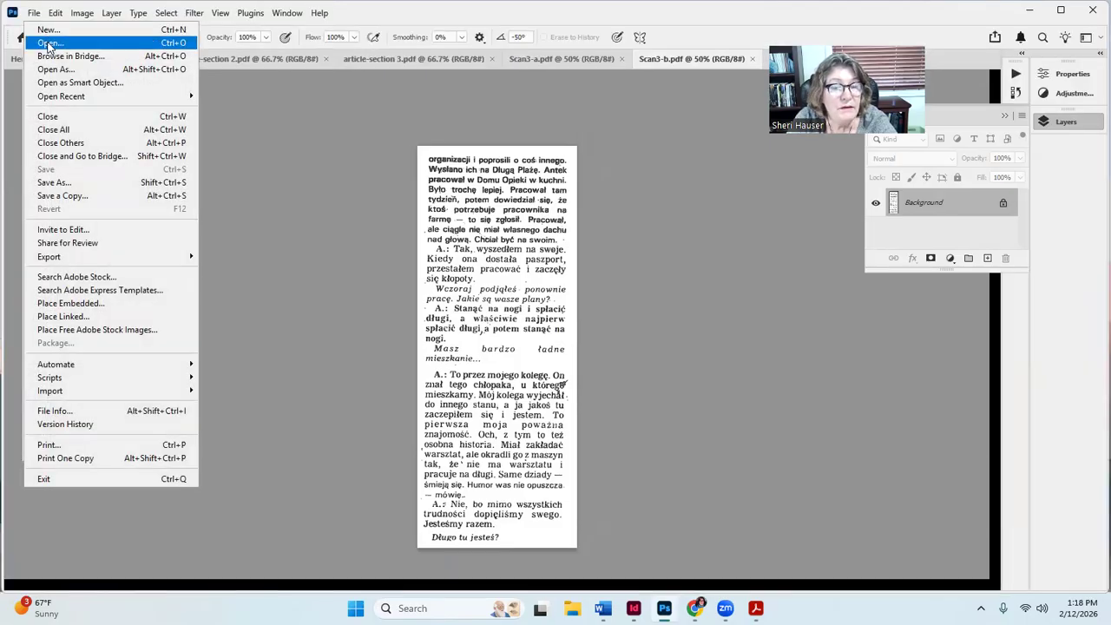
left_click(49, 43)
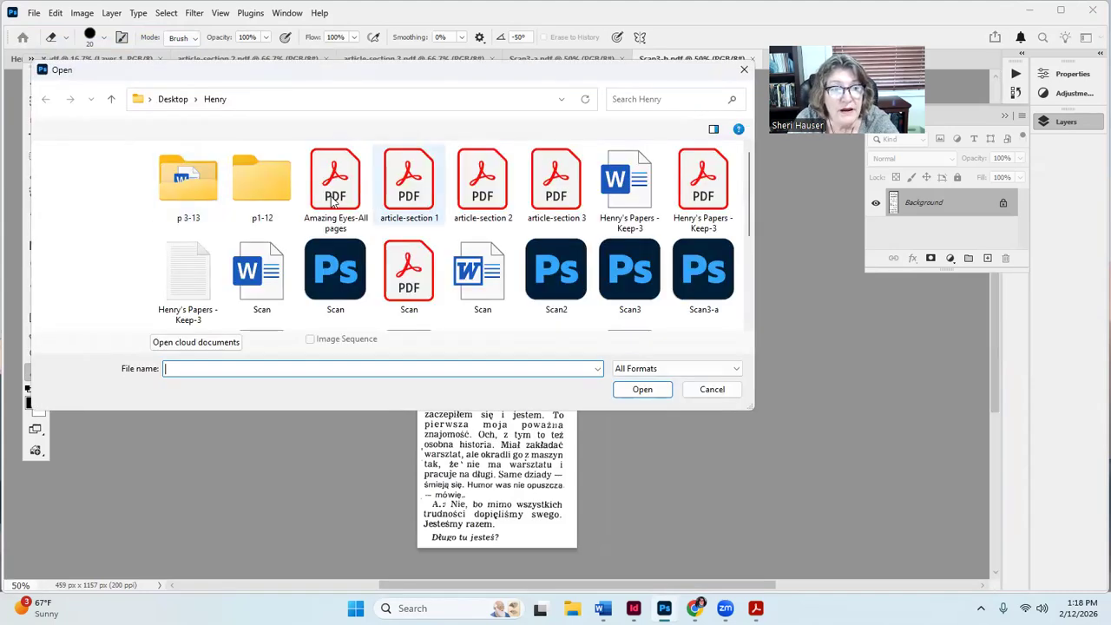
key("Escape")
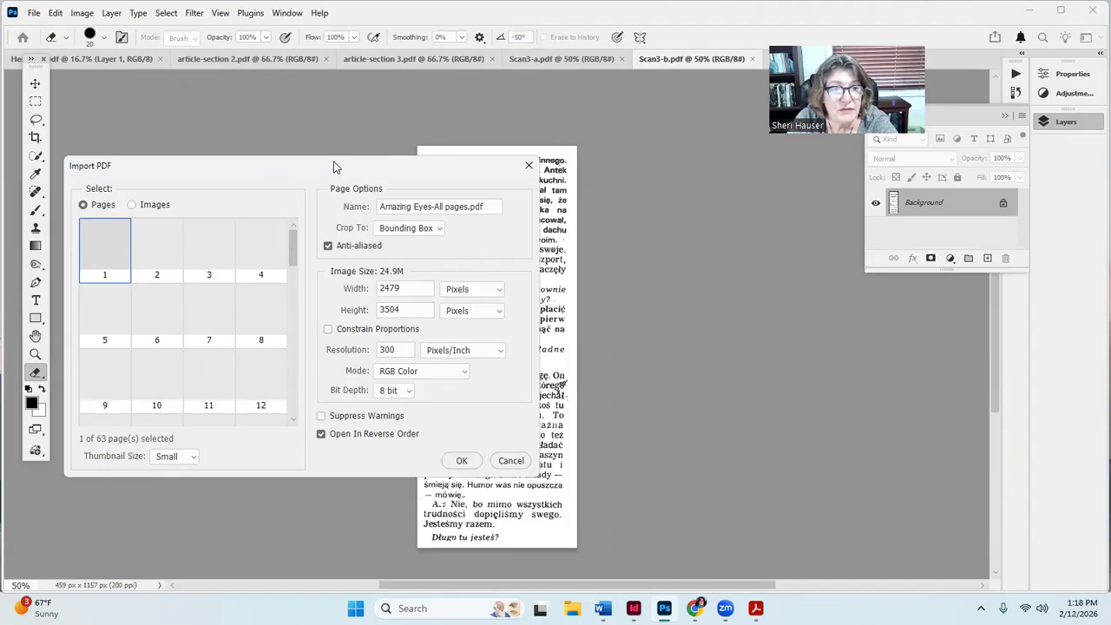
left_click_drag(334, 164, 329, 127)
scroll(261, 218, "down", 1)
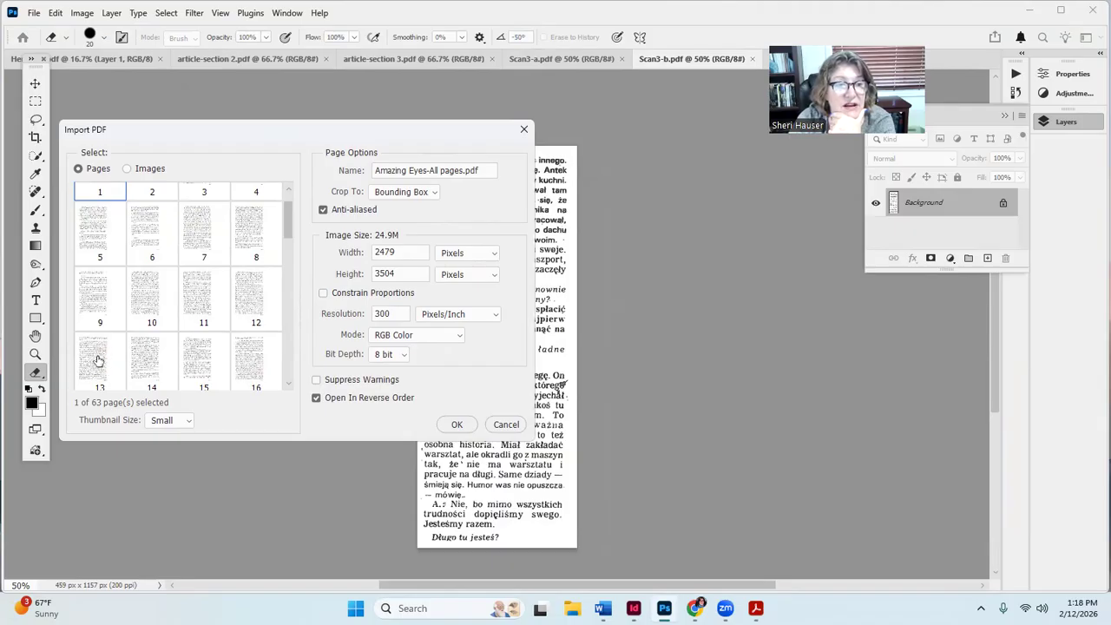
left_click(98, 361)
left_click(455, 425)
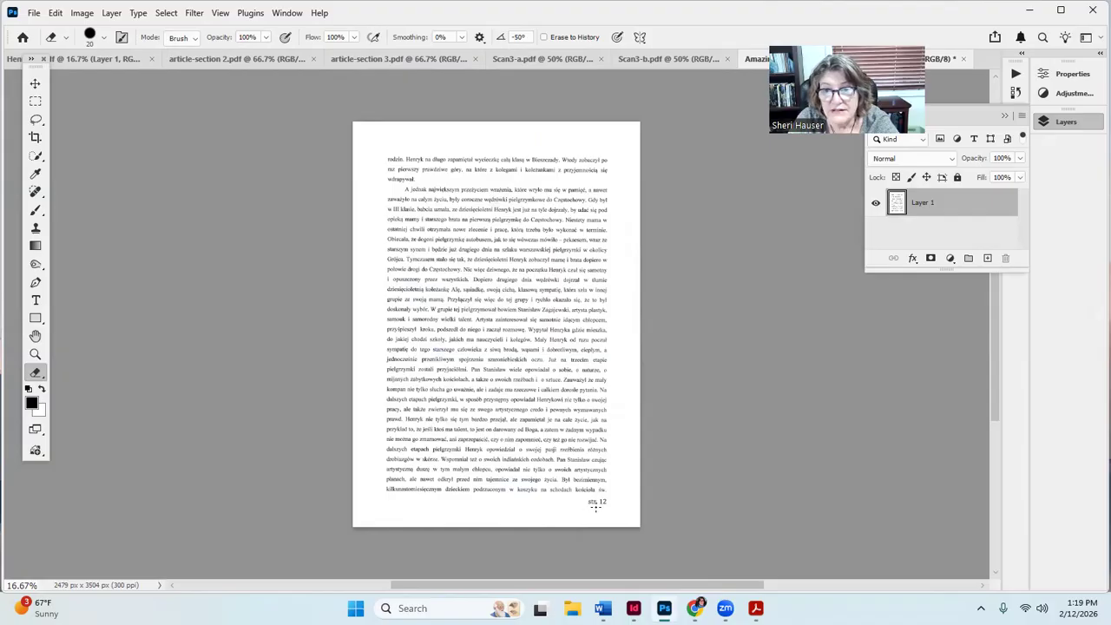
Step: Save the imported page as a Photoshop PDF named Amazing Eyes-All pages-13 in the Henry folder
left_click(35, 14)
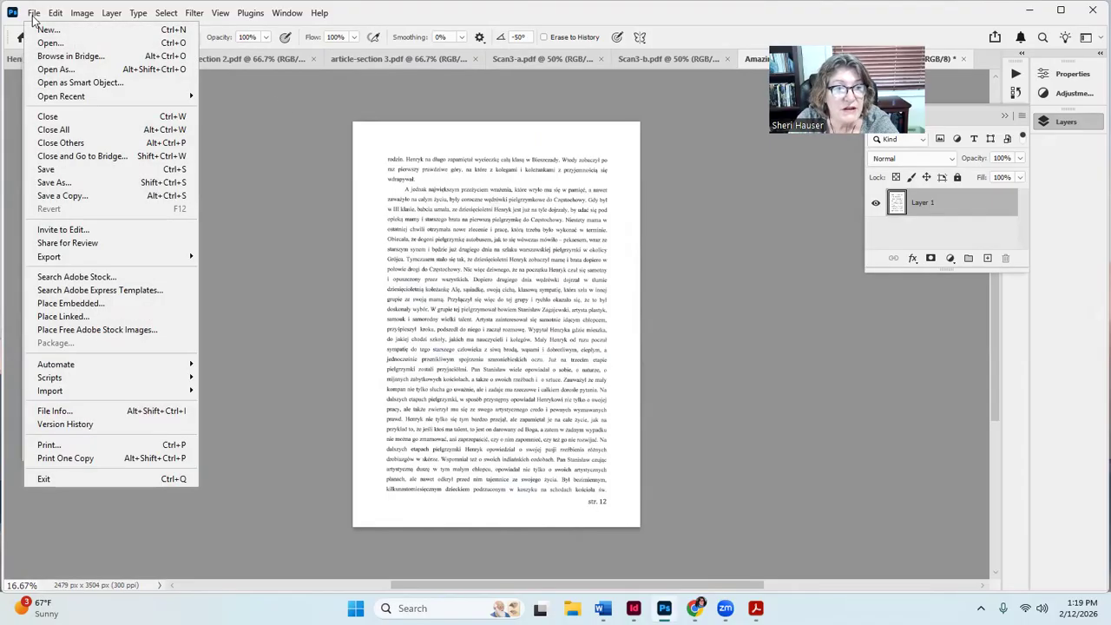
left_click(49, 184)
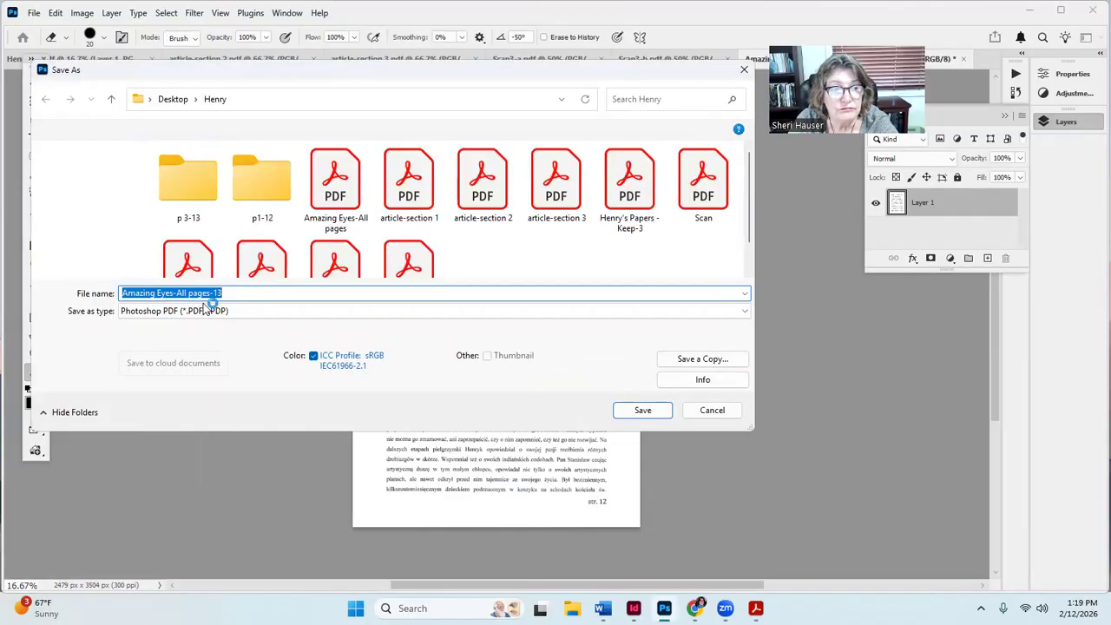
left_click(229, 293)
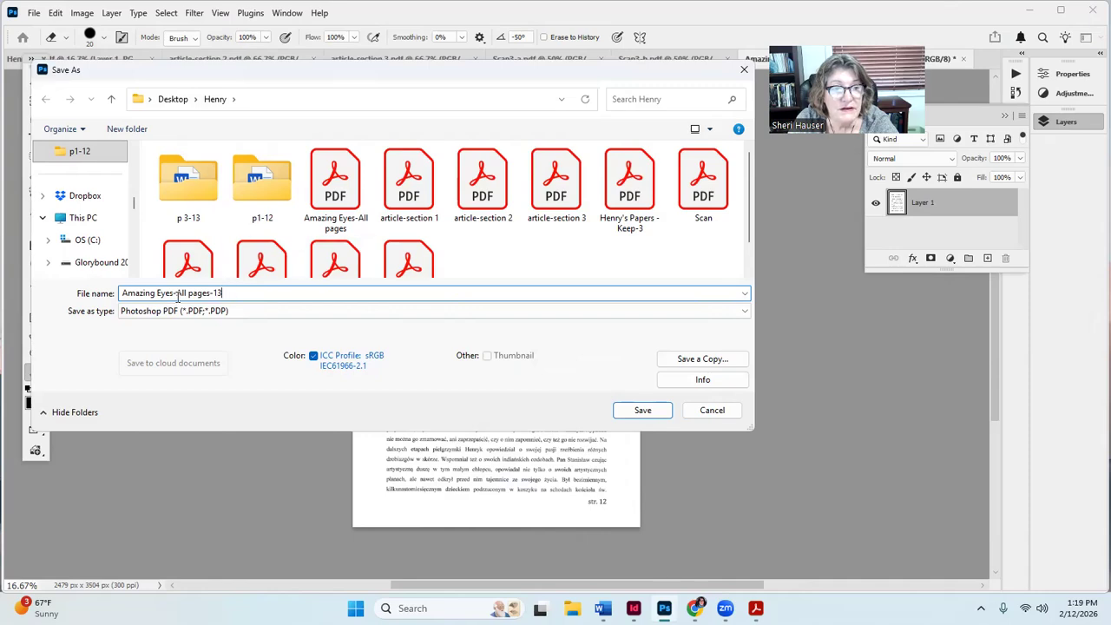
left_click(641, 409)
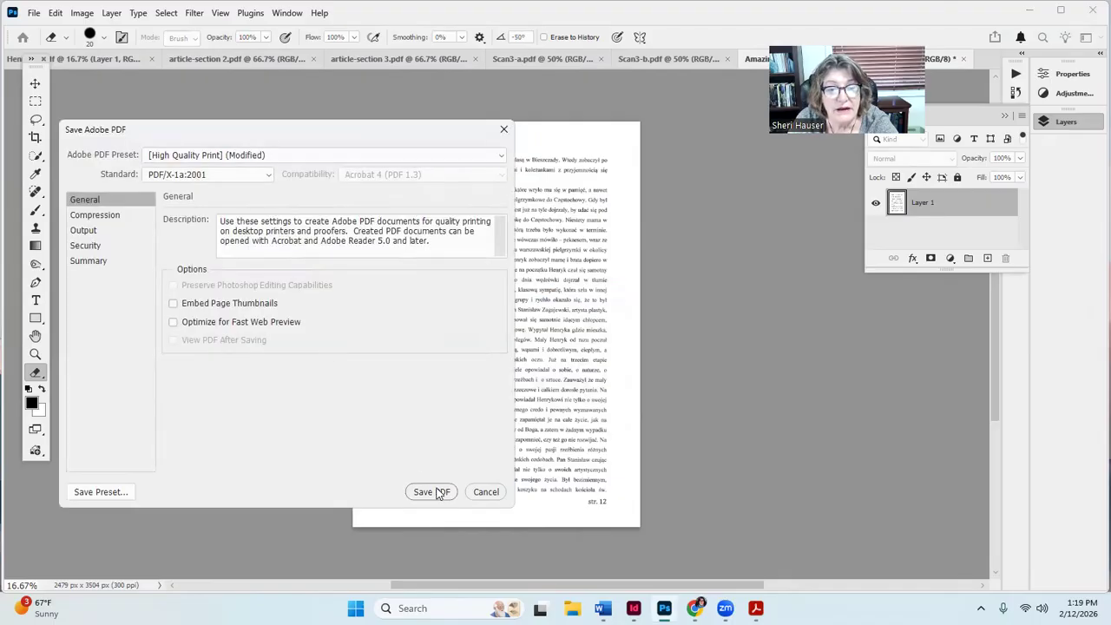
left_click(432, 492)
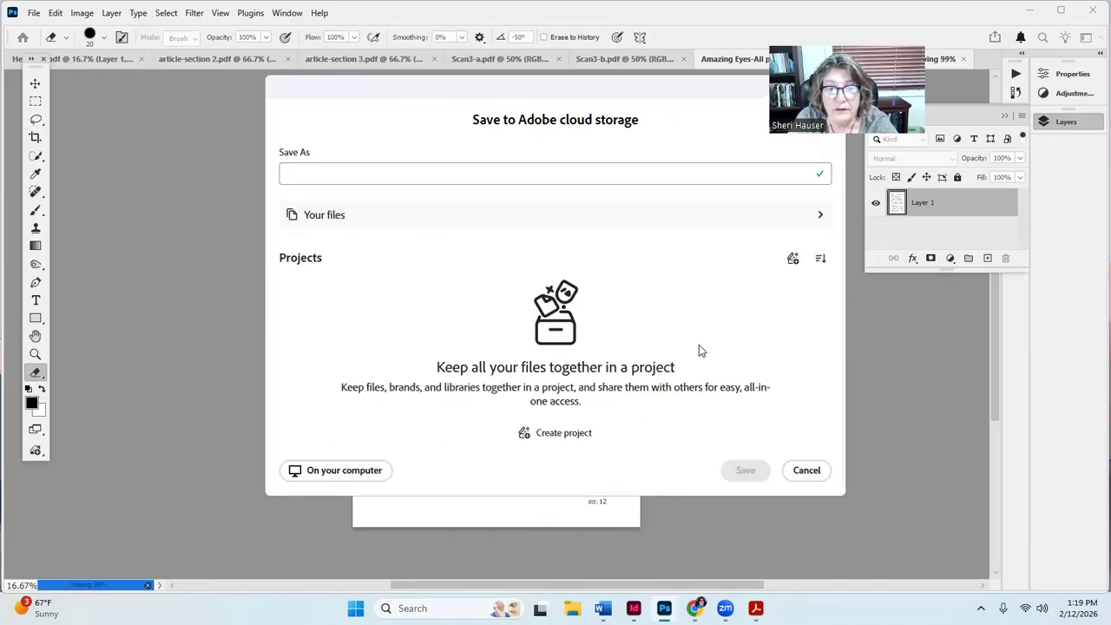
Step: Save the page again on the computer as Amazing Eyes-All pages-13, replacing the existing PDF
left_click(338, 473)
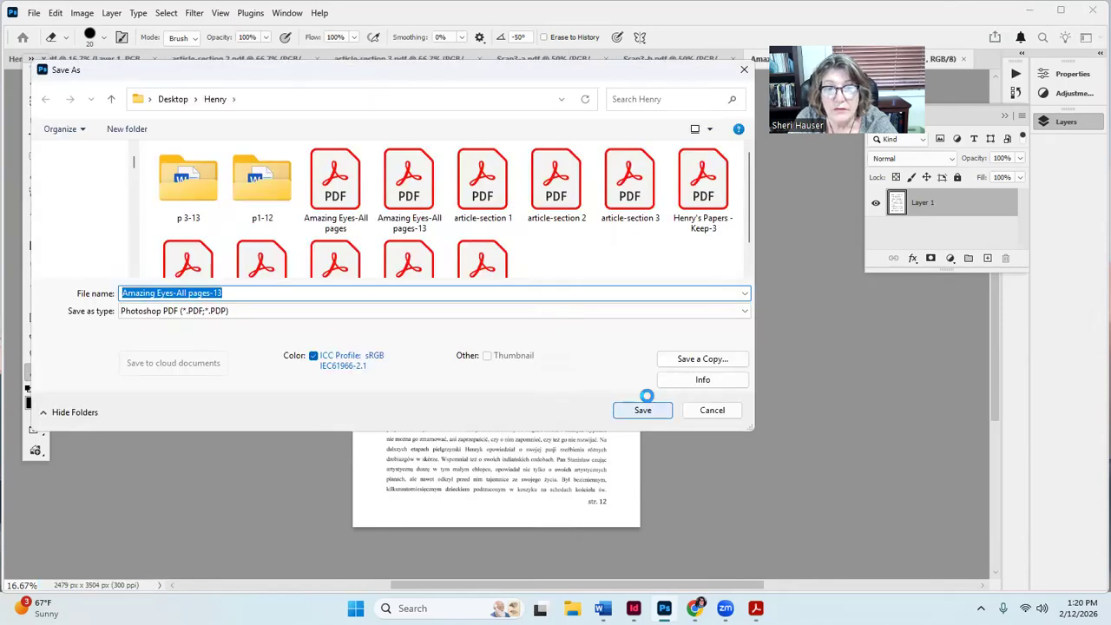
left_click(643, 408)
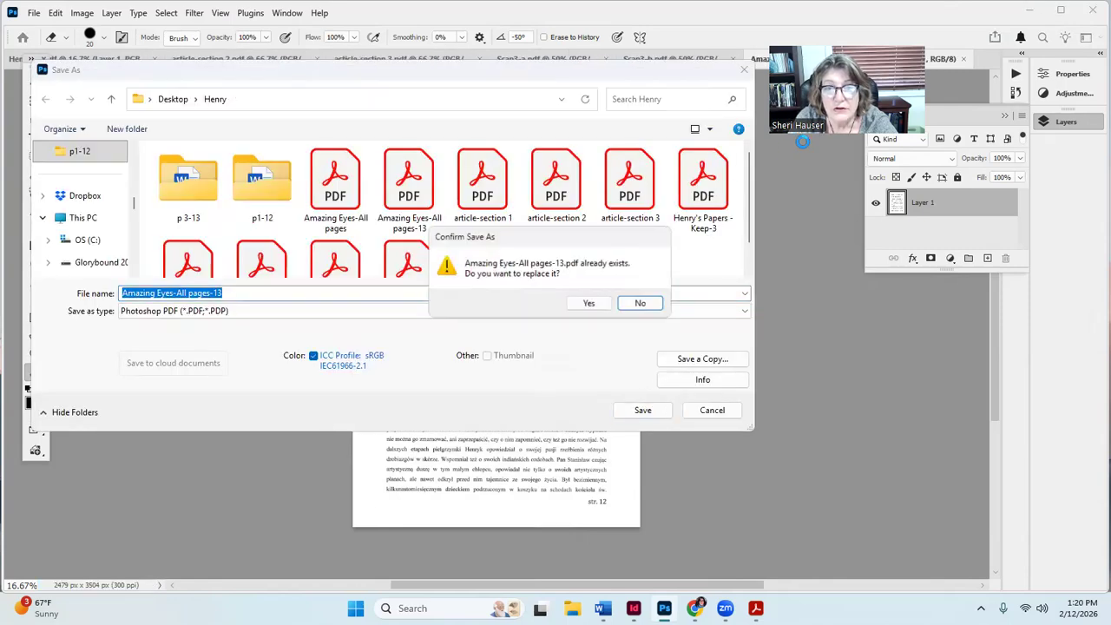
left_click(590, 304)
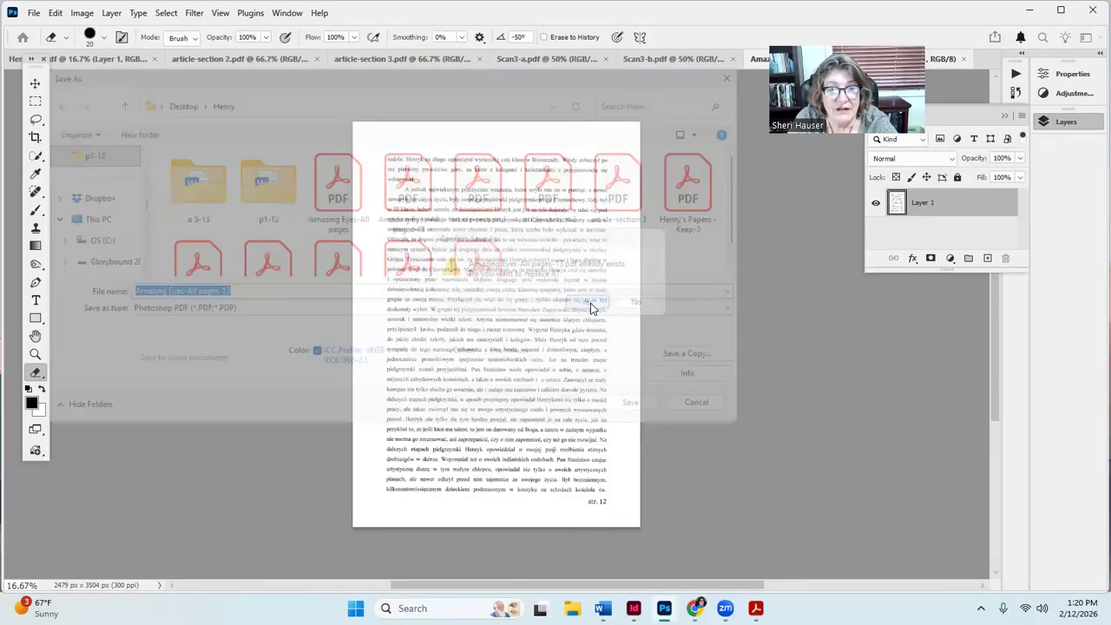
left_click(431, 492)
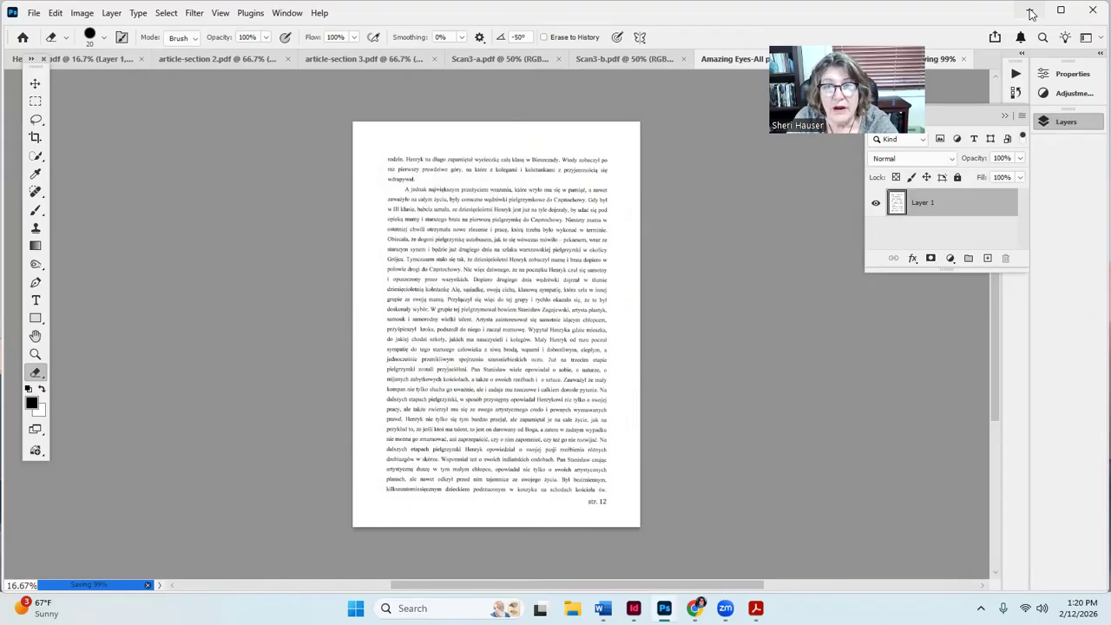
Step: Go back to the Ivory Mind dashboard and upload the file Henry p10 from the p1-12 folder
left_click(1031, 12)
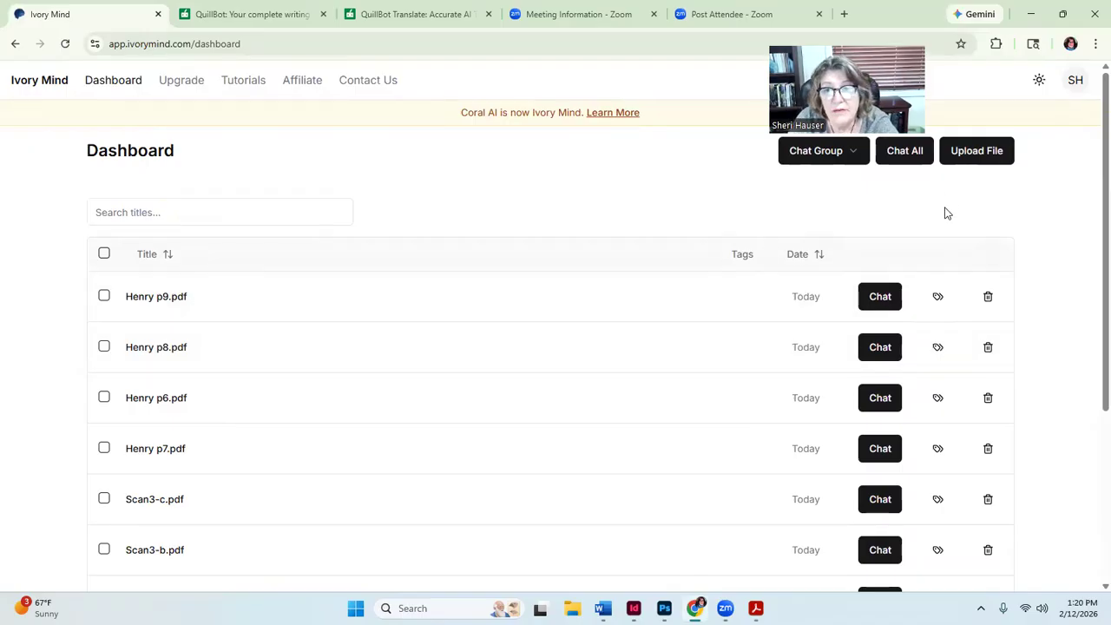
left_click(971, 153)
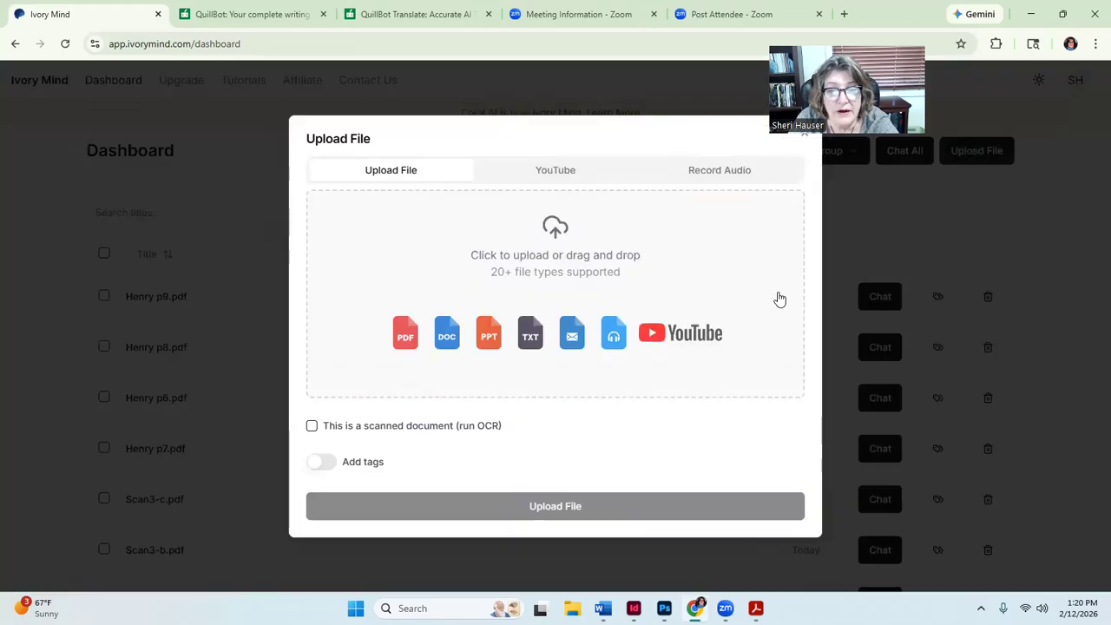
left_click(404, 341)
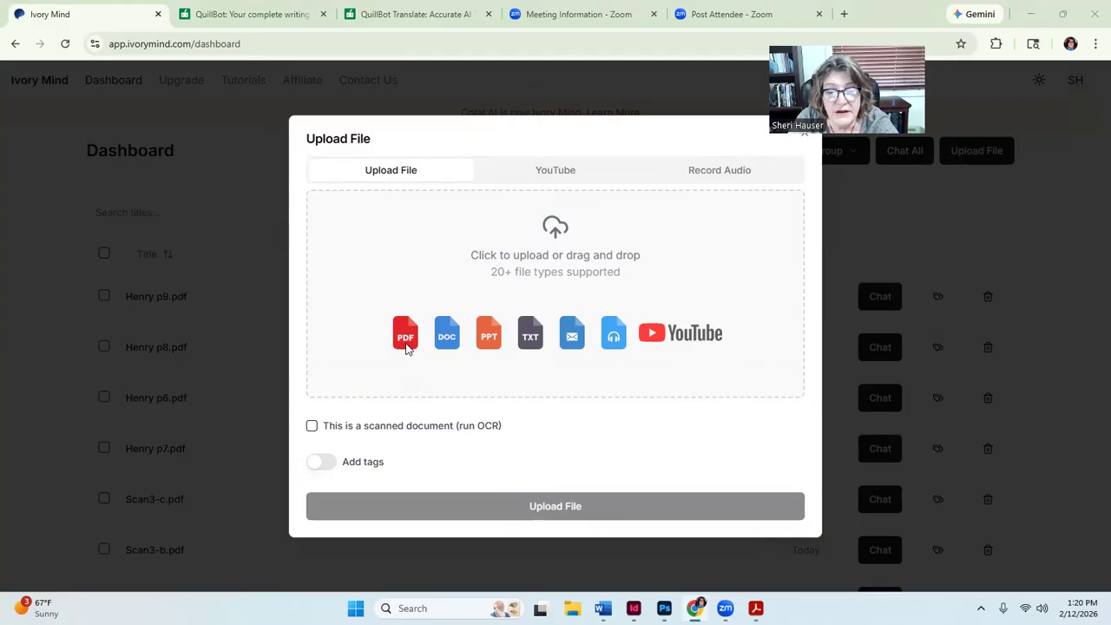
left_click(179, 352)
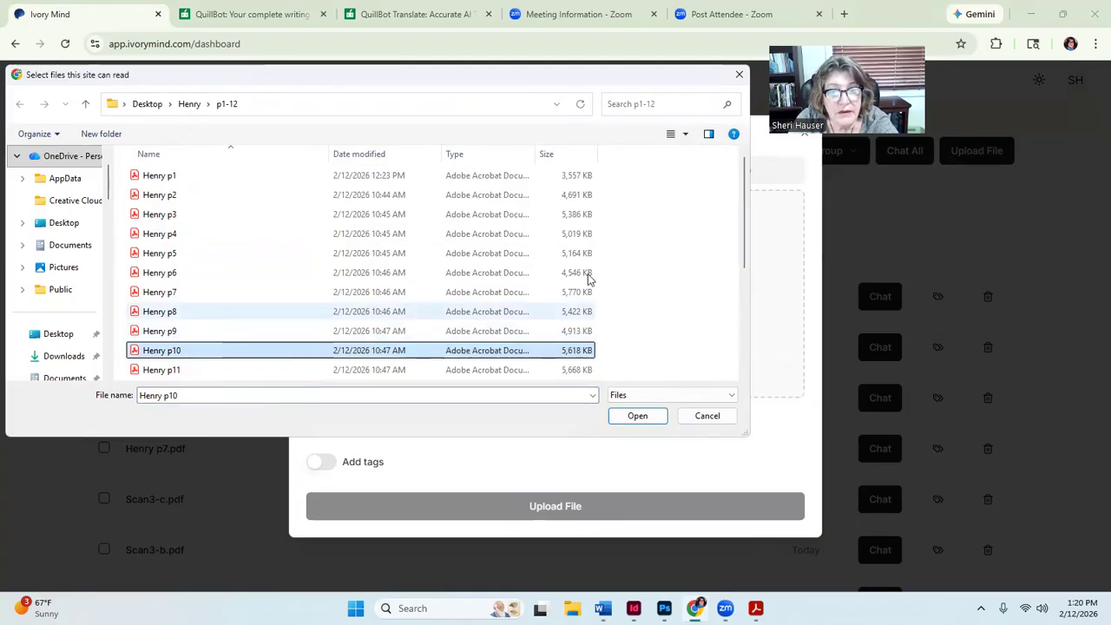
left_click(634, 417)
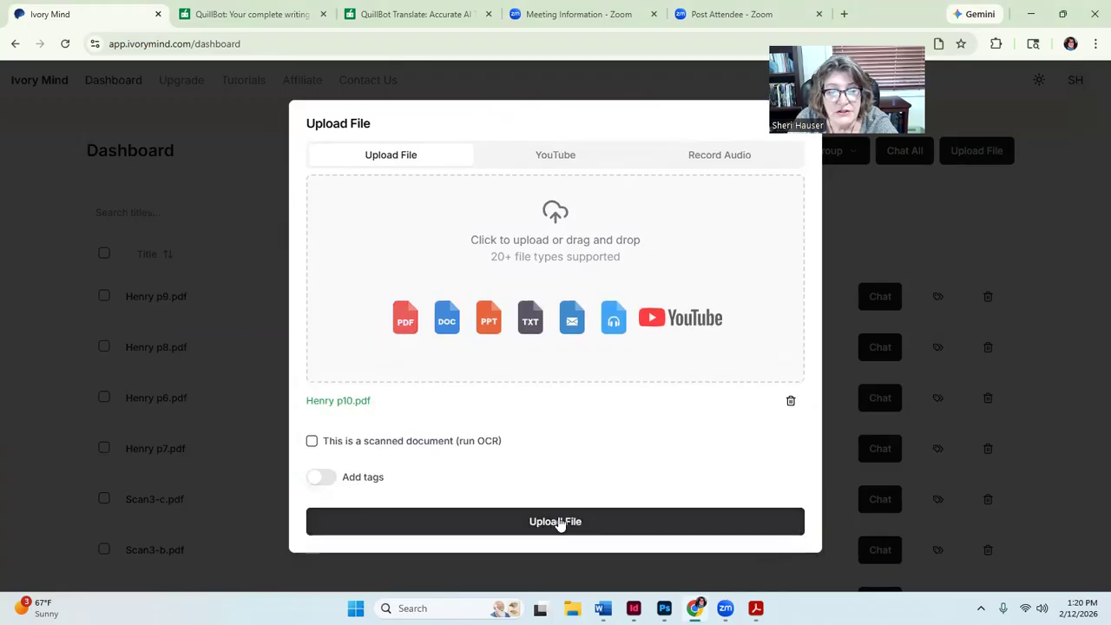
left_click(558, 520)
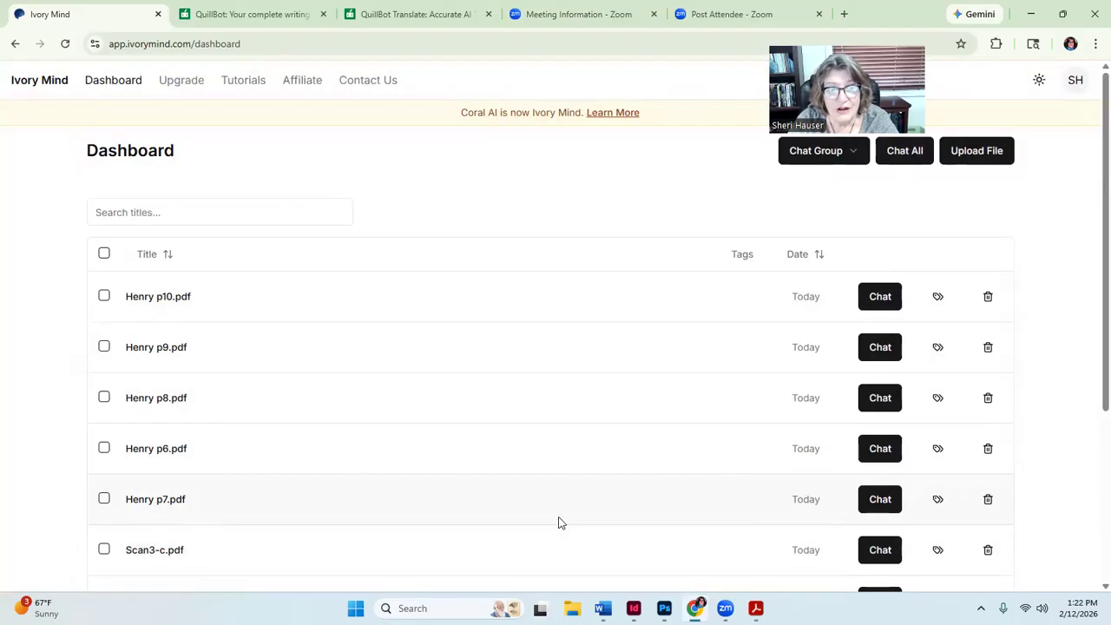
Step: Open the chat view of Henry p10.pdf and copy the page's entire Polish text
left_click(881, 298)
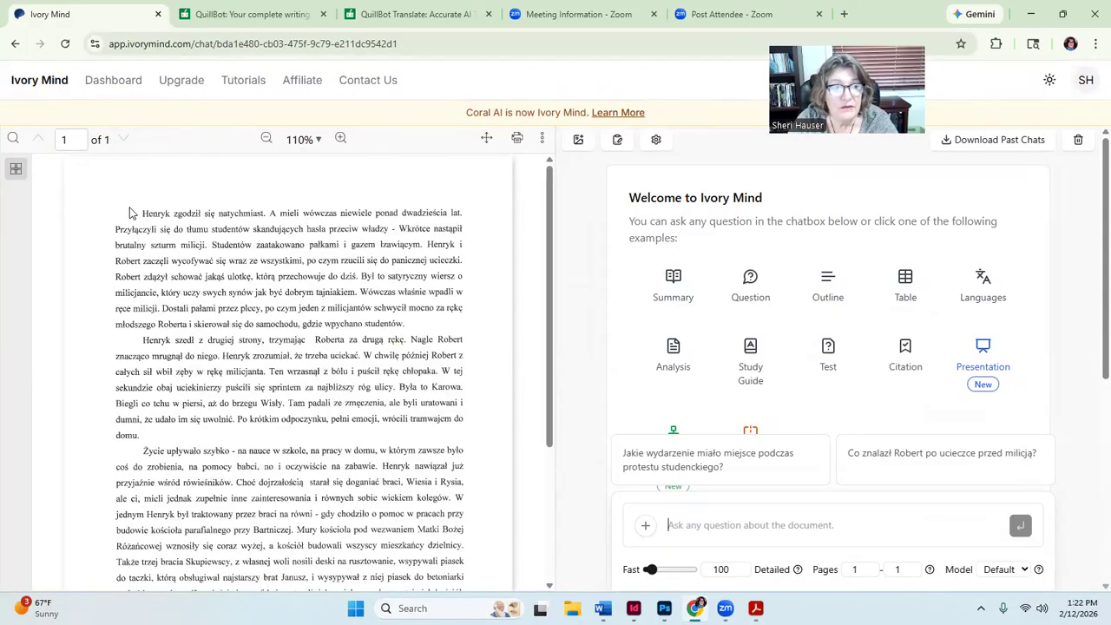
left_click_drag(140, 217, 448, 549)
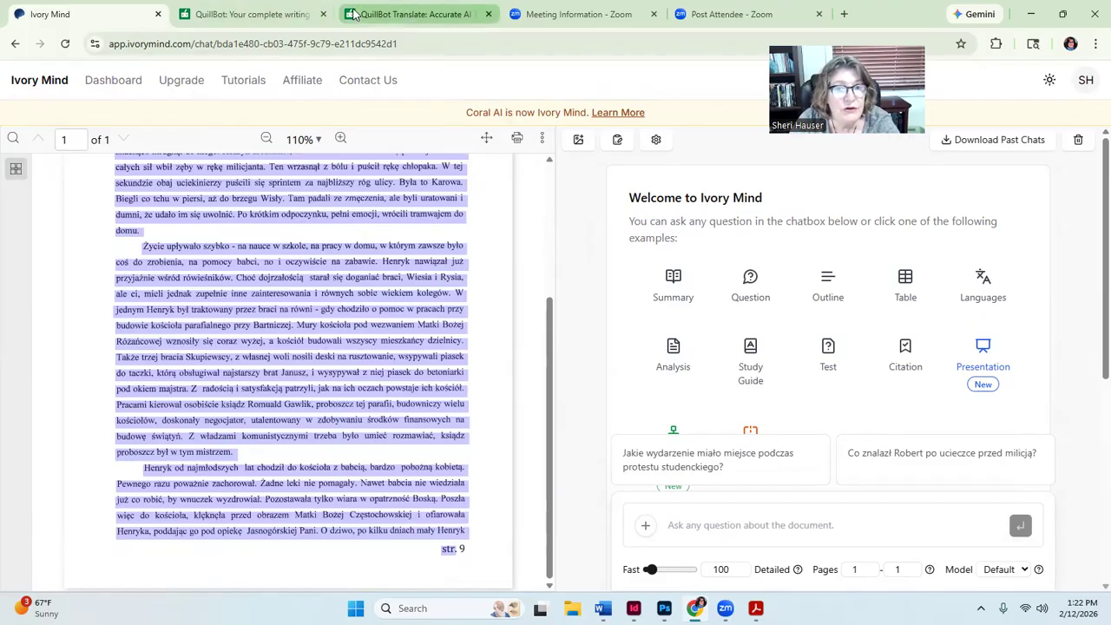
Step: Switch to QuillBot Translate and delete all of the previous page's Polish source text
left_click(353, 14)
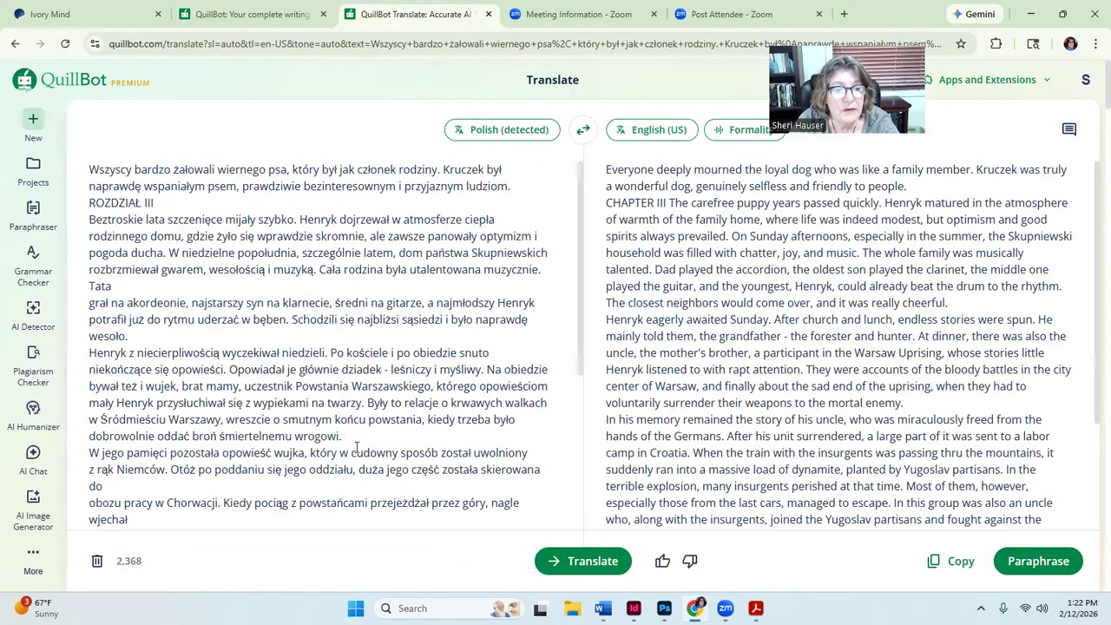
left_click_drag(164, 273, 436, 452)
key("BackSpace")
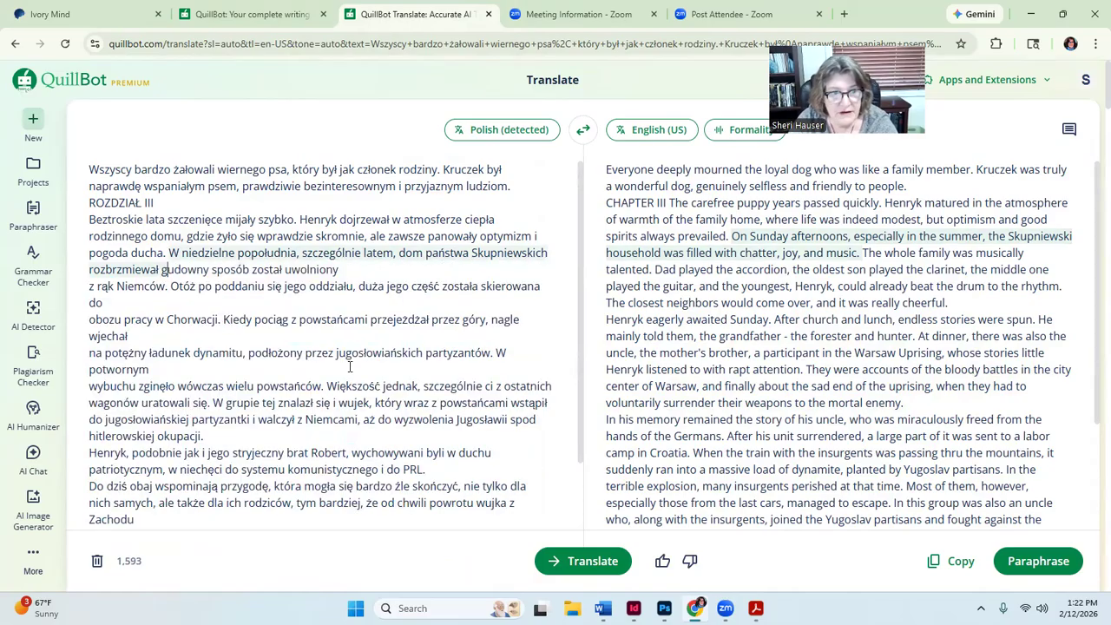
key("Delete")
left_click_drag(275, 403, 336, 452)
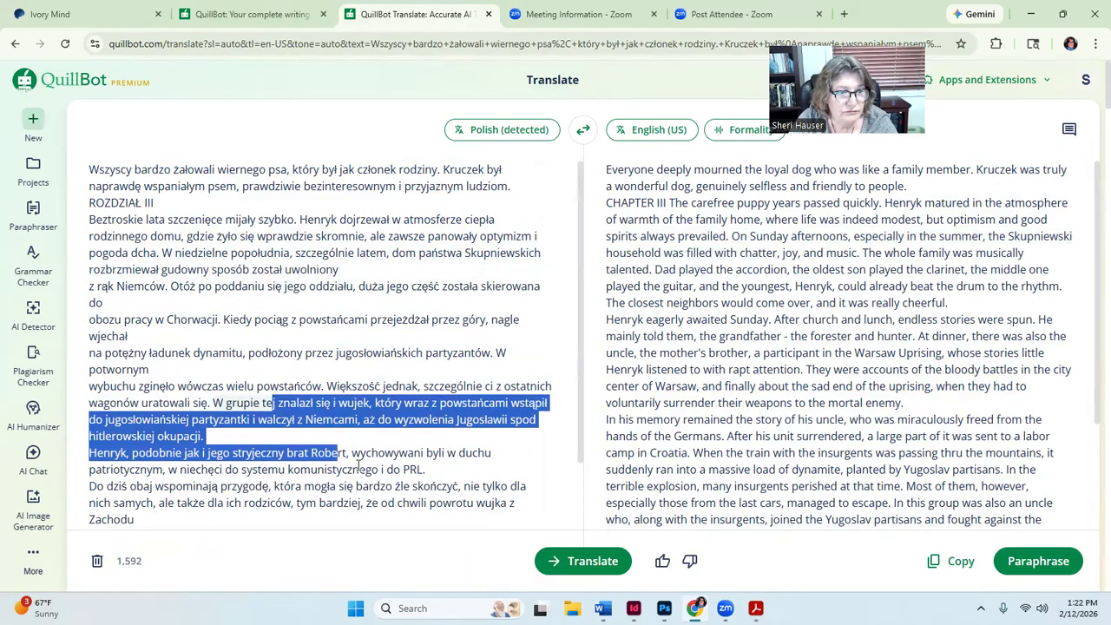
left_click_drag(273, 402, 140, 270)
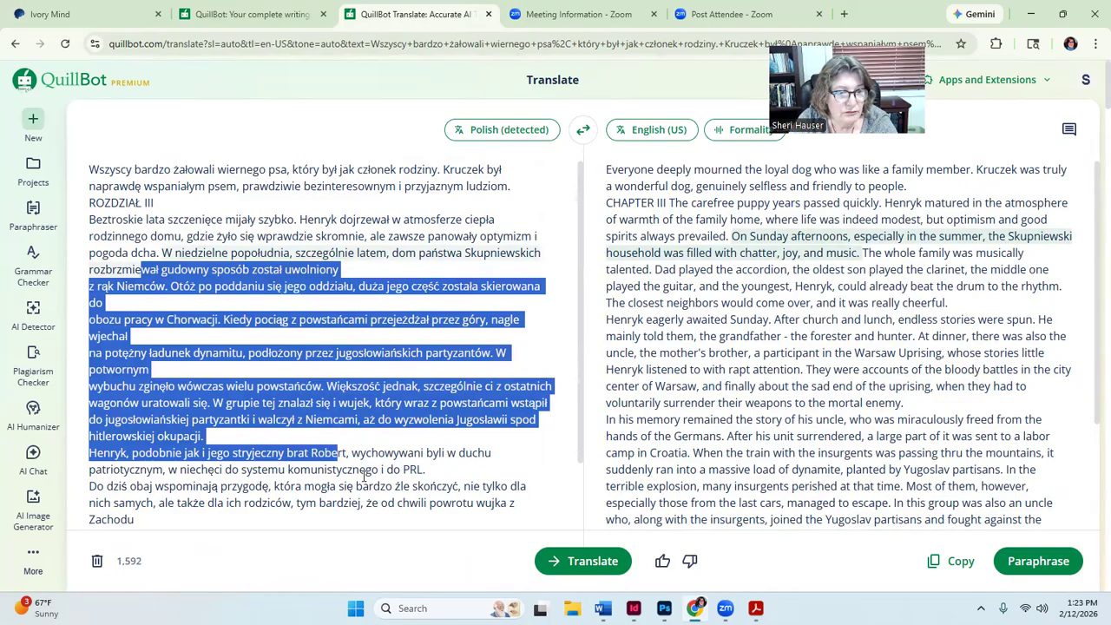
key("BackSpace")
left_click_drag(332, 462, 105, 231)
key("BackSpace")
left_click_drag(334, 404, 215, 312)
key("BackSpace")
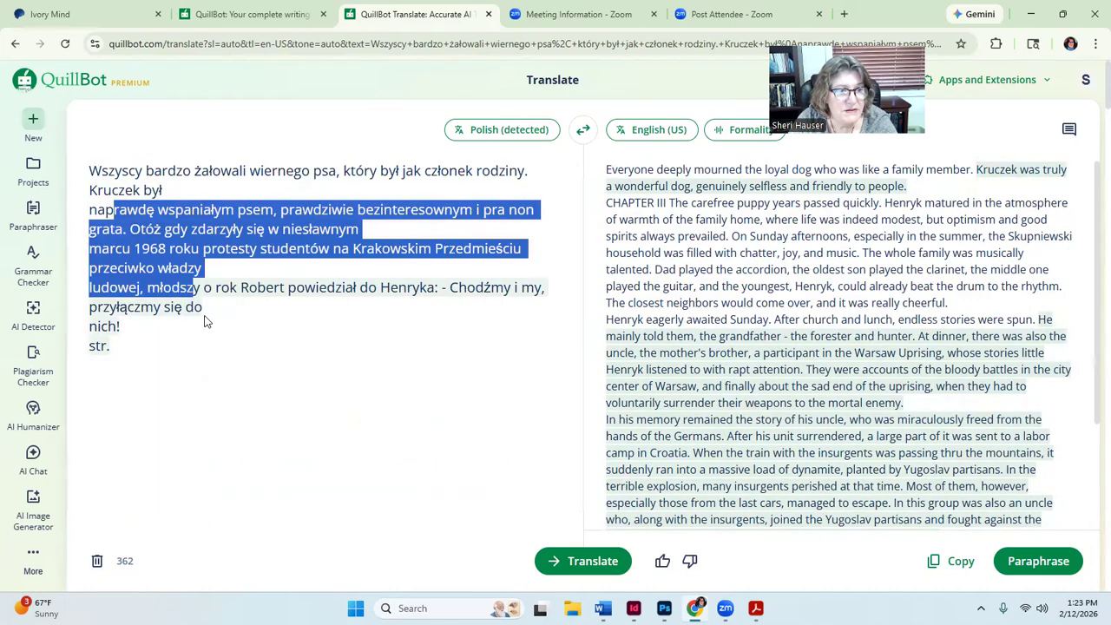
key("BackSpace")
left_click_drag(118, 263, 89, 169)
key("BackSpace")
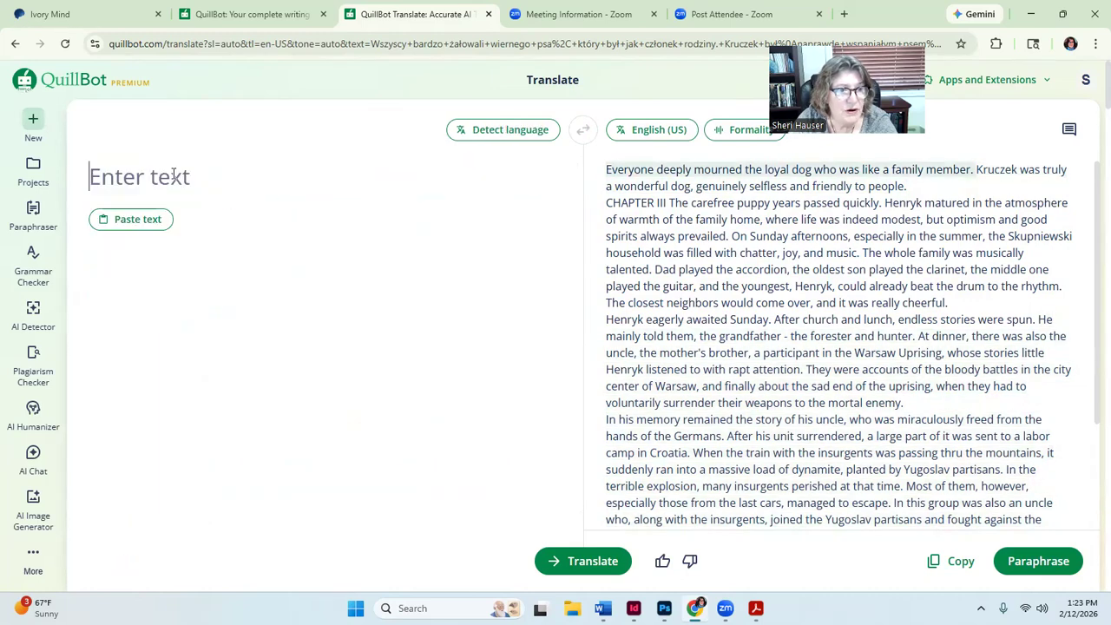
Step: Paste the Henry p10 Polish text for translation into English (US), check the translation through to its end and copy it
key("ctrl+v")
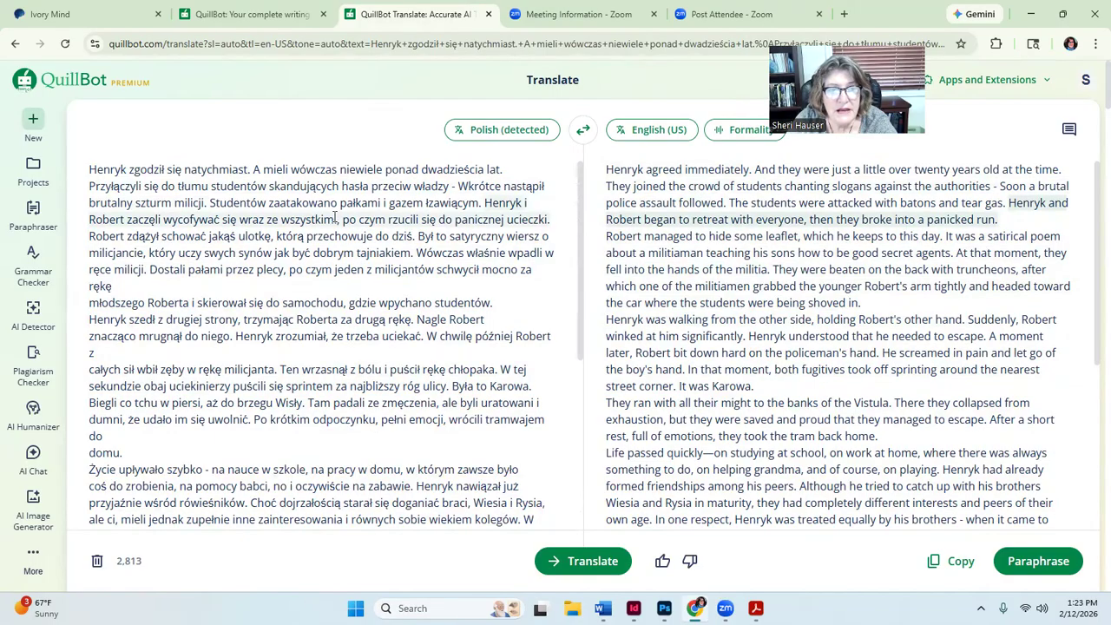
scroll(794, 343, "down", 3)
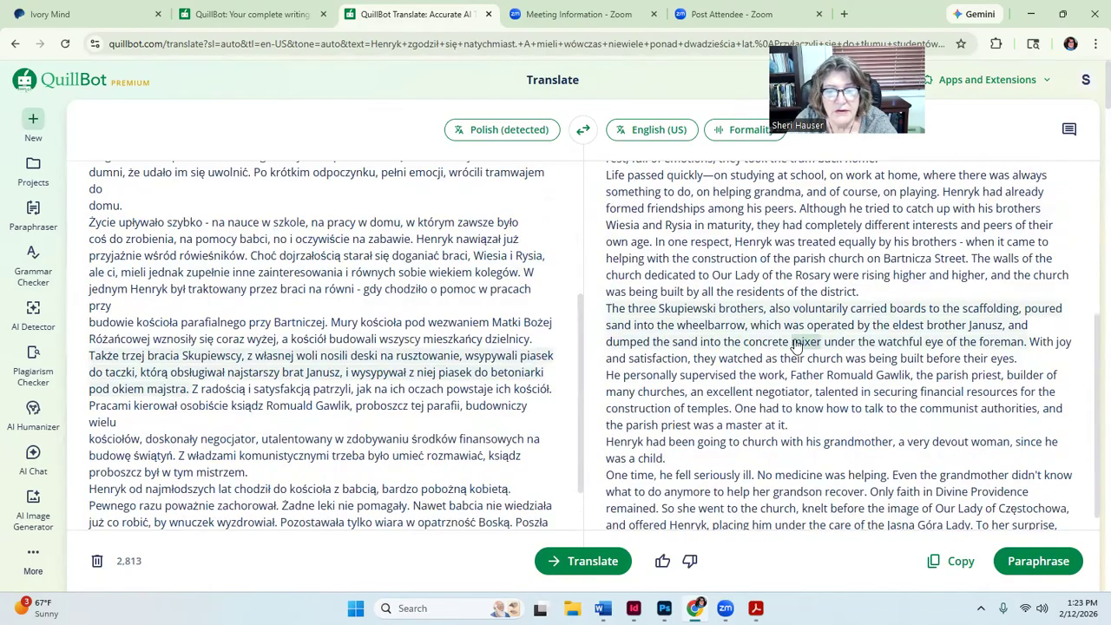
scroll(794, 344, "down", 1)
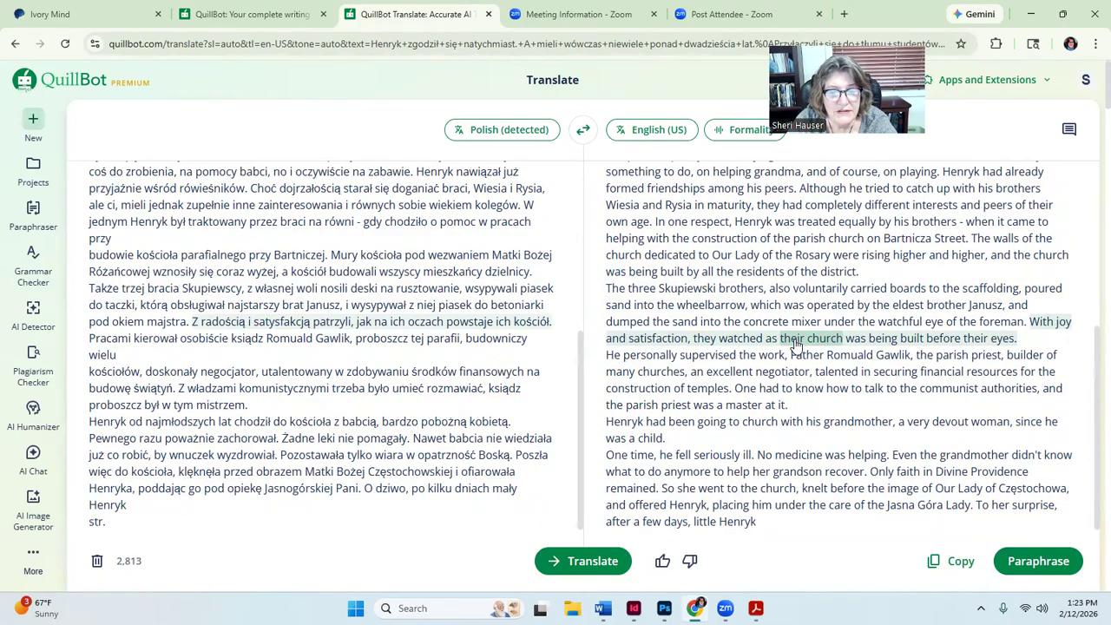
scroll(796, 346, "down", 2)
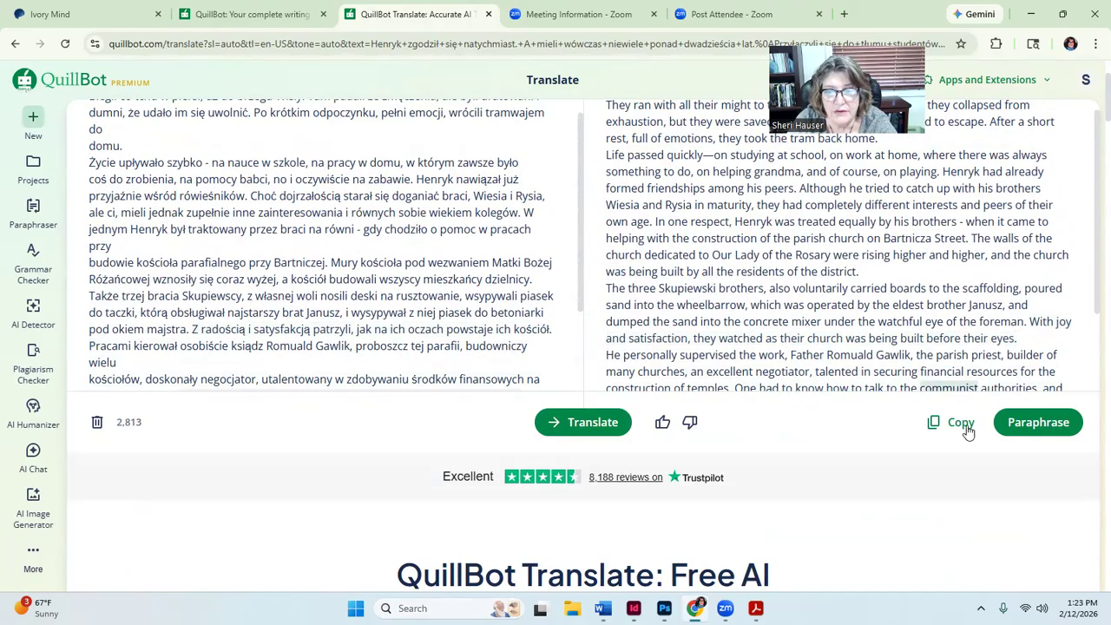
left_click(961, 424)
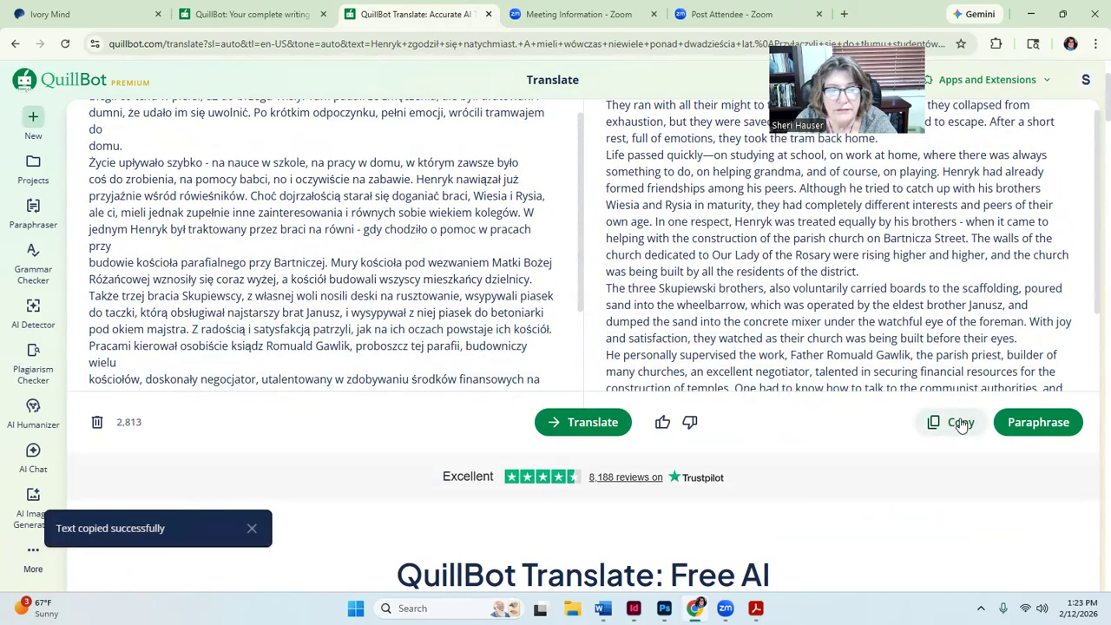
mouse_move(602, 608)
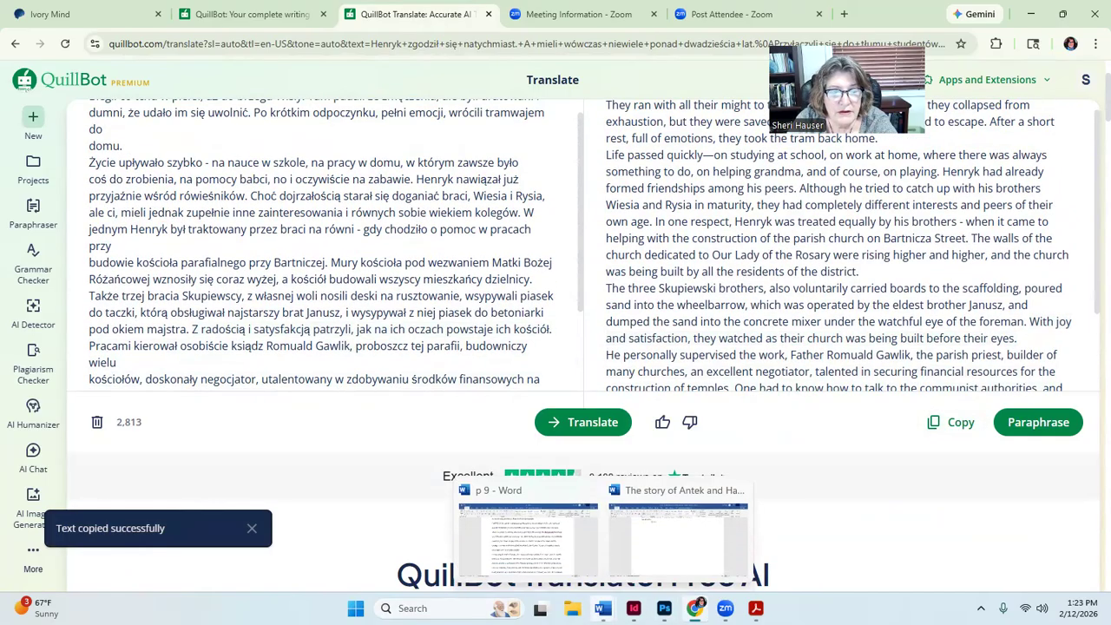
Step: Switch to the p 9 Word document and replace all of its body text with the copied English translation
left_click(519, 569)
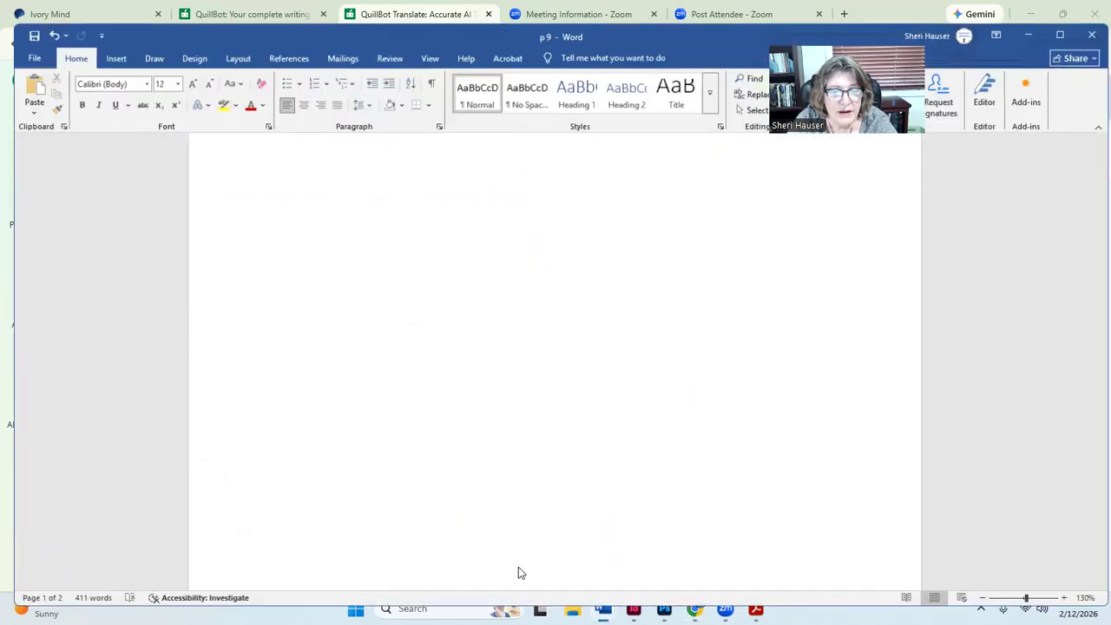
key("ctrl+a")
key("Delete")
key("ctrl+v")
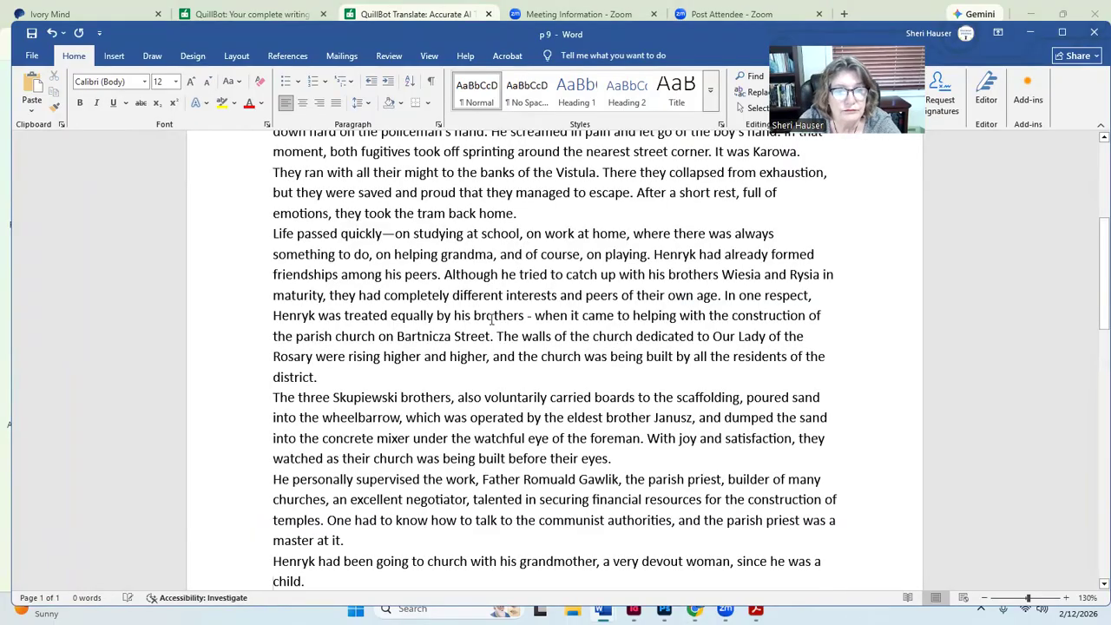
scroll(491, 317, "down", 4)
scroll(527, 323, "up", 10)
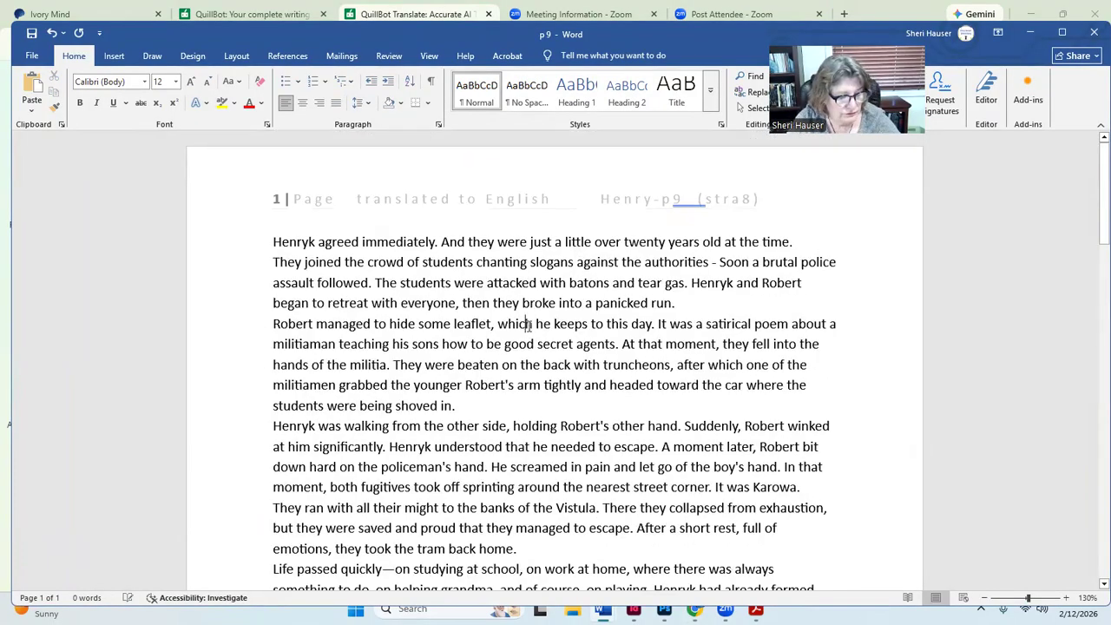
Step: Undo the text replacement, clear the old page's body text again and paste the English translation once more
key("ctrl+z")
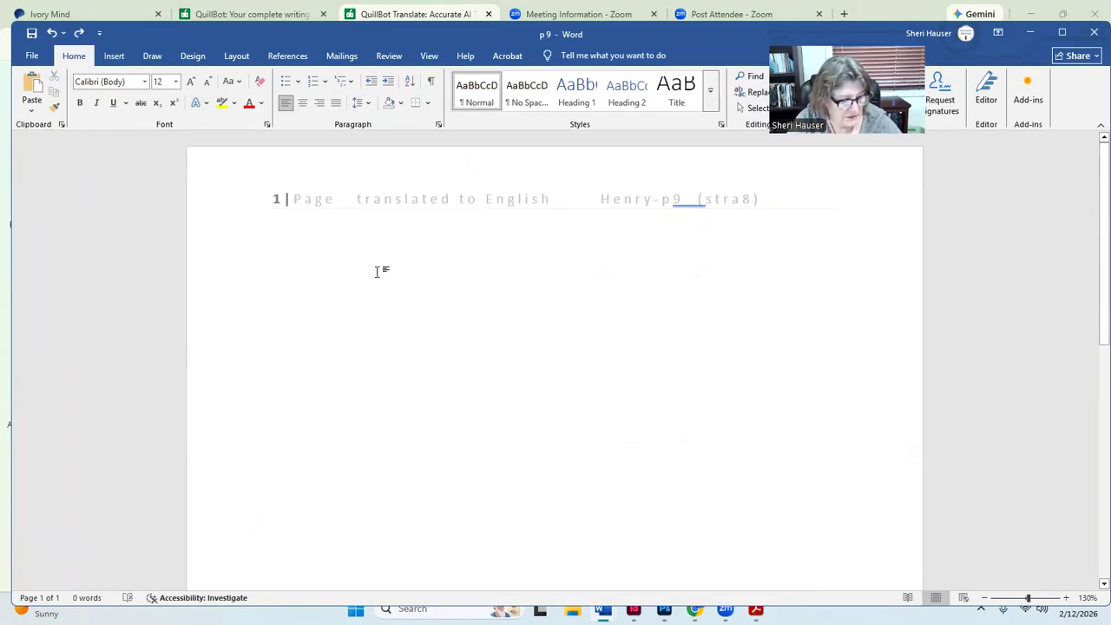
key("ctrl+y")
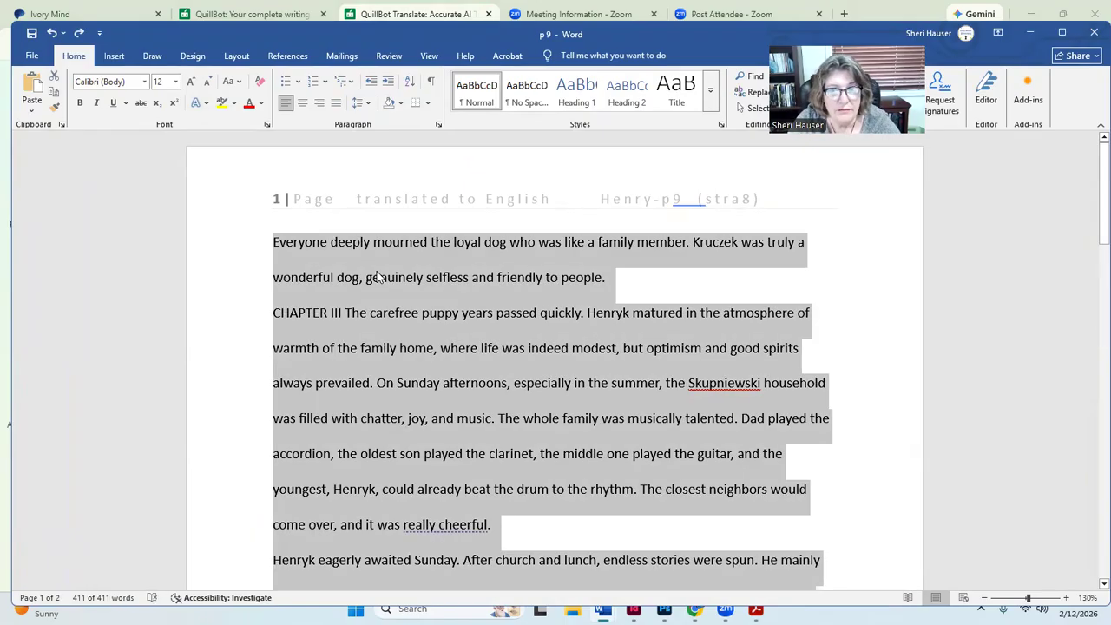
key("Delete")
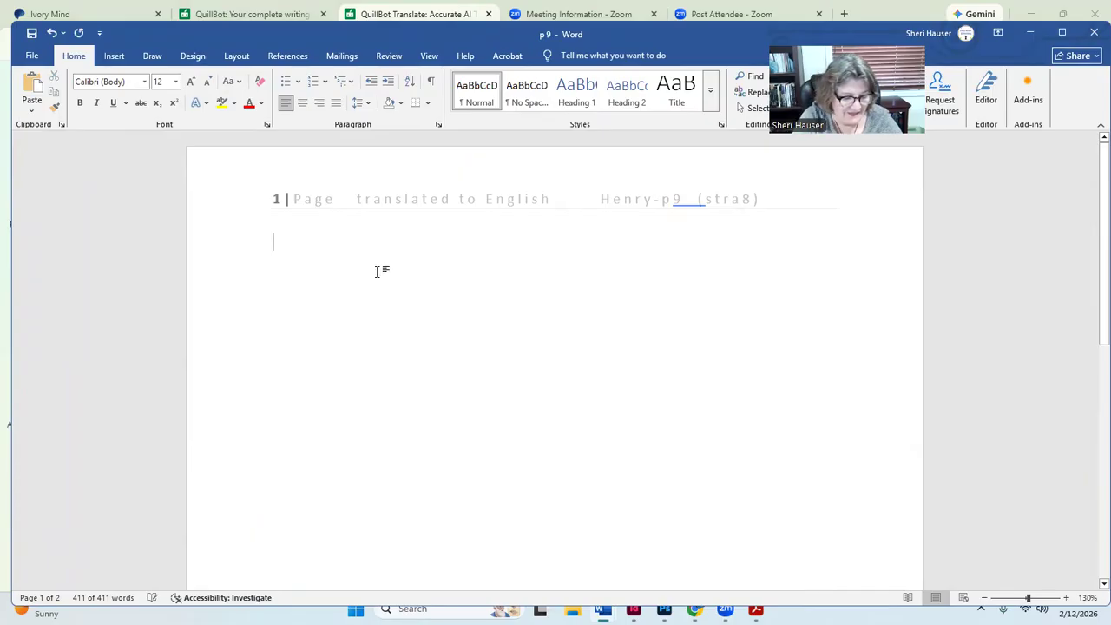
key("ctrl+v")
scroll(378, 272, "down", 1)
scroll(537, 259, "up", 8)
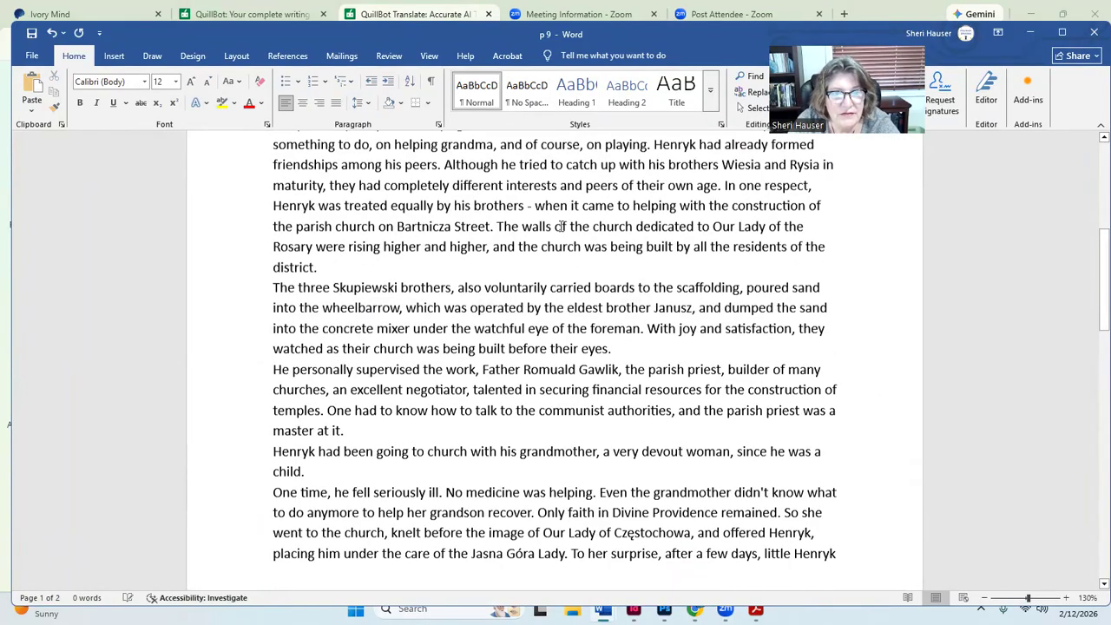
Step: Set the line spacing of the entire pasted translation to 2.0
key("ctrl+a")
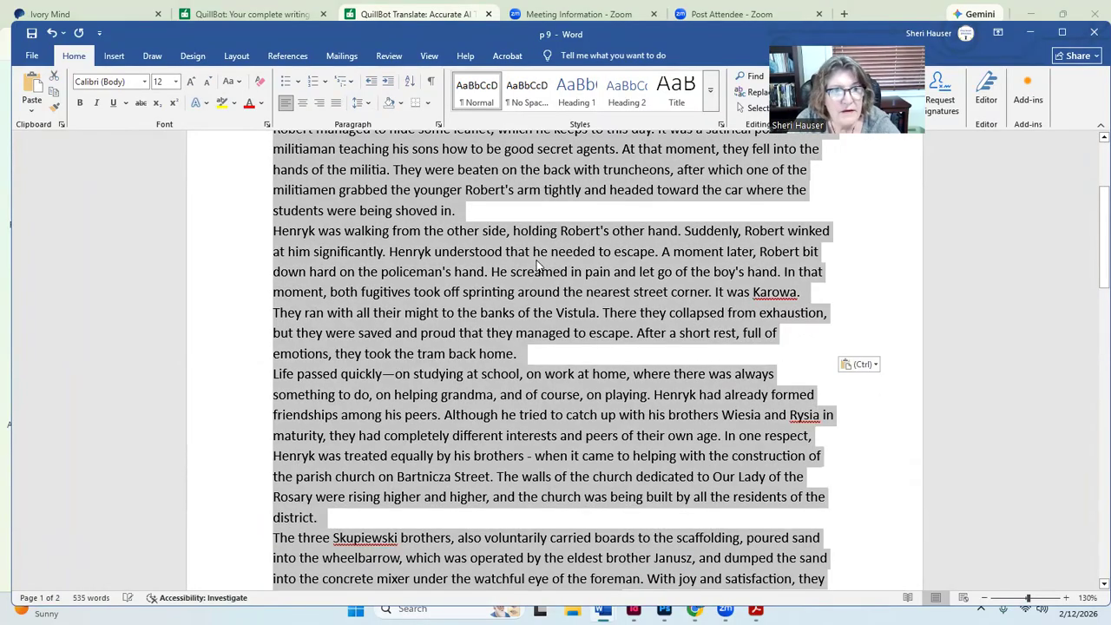
left_click(362, 103)
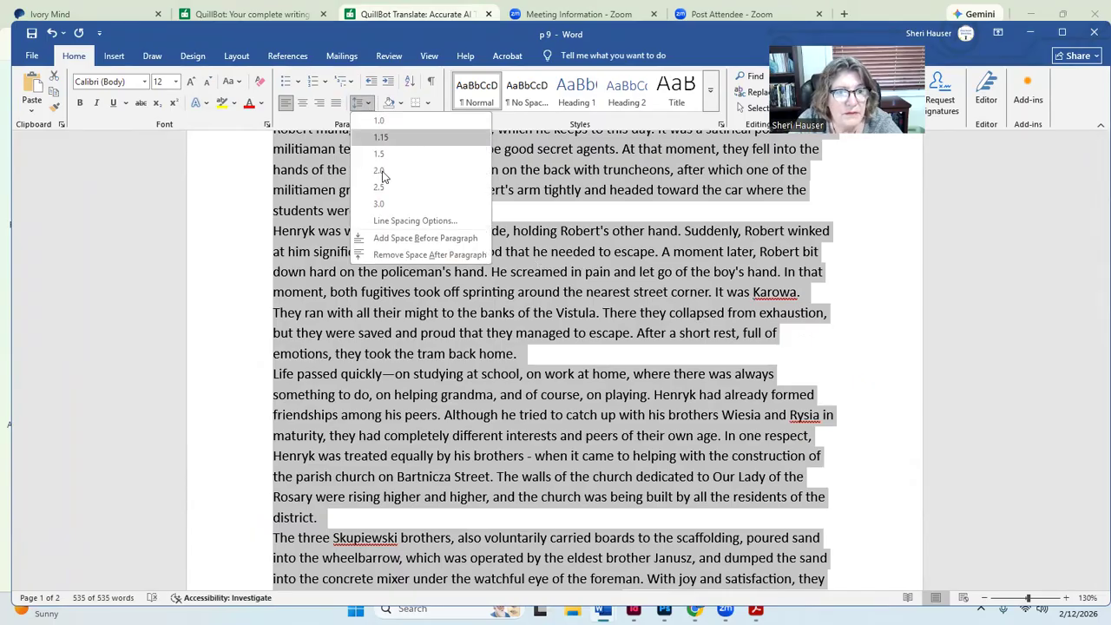
left_click(382, 171)
scroll(481, 298, "up", 3)
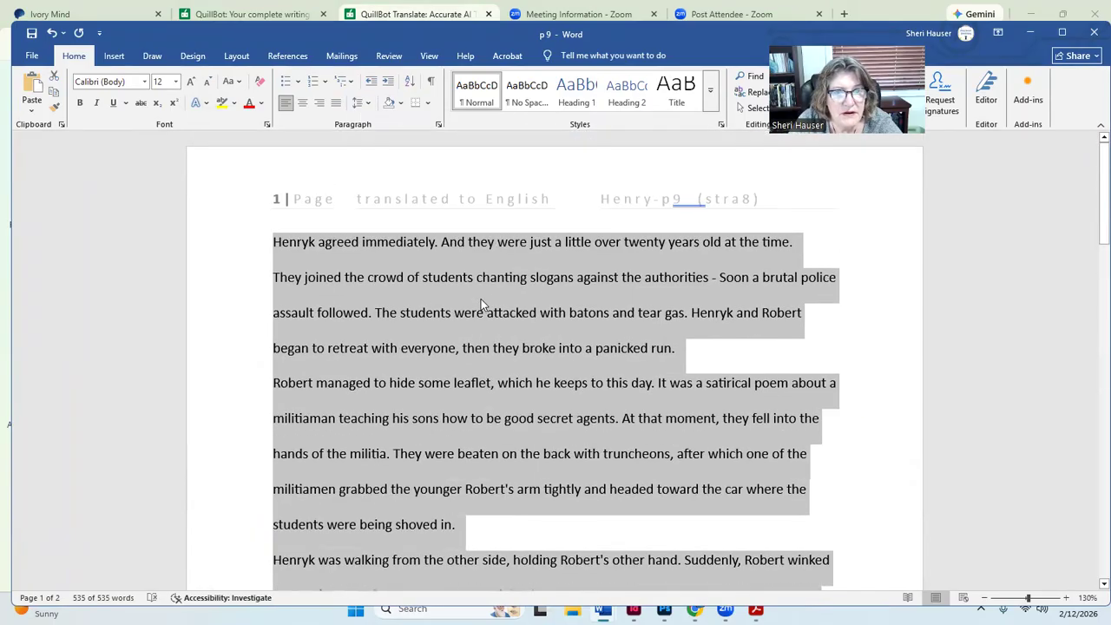
left_click(519, 277)
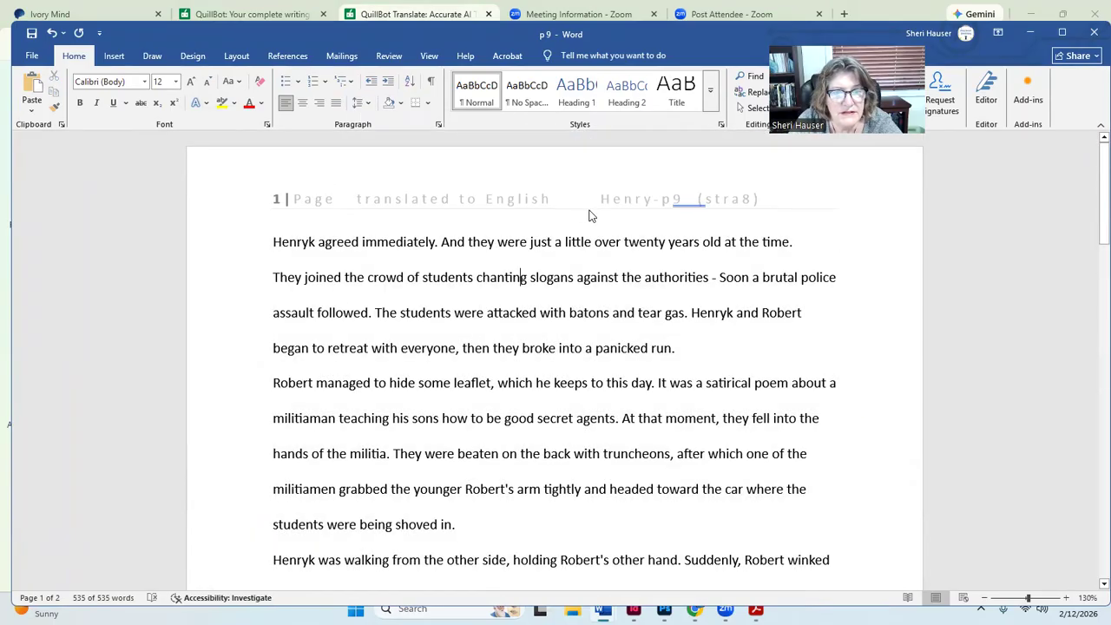
Step: Update the page header to read Henry-p10 (stra9) and return to the body text
double_click(639, 192)
left_click(682, 195)
left_click_drag(682, 195, 673, 195)
type("10")
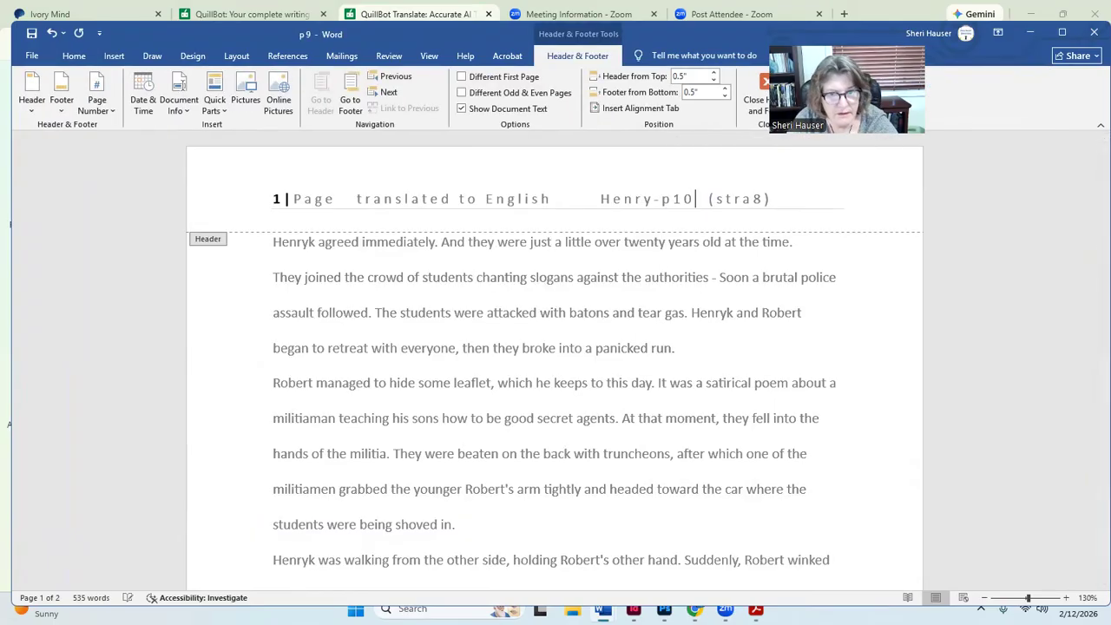
left_click_drag(765, 199, 758, 201)
type("9")
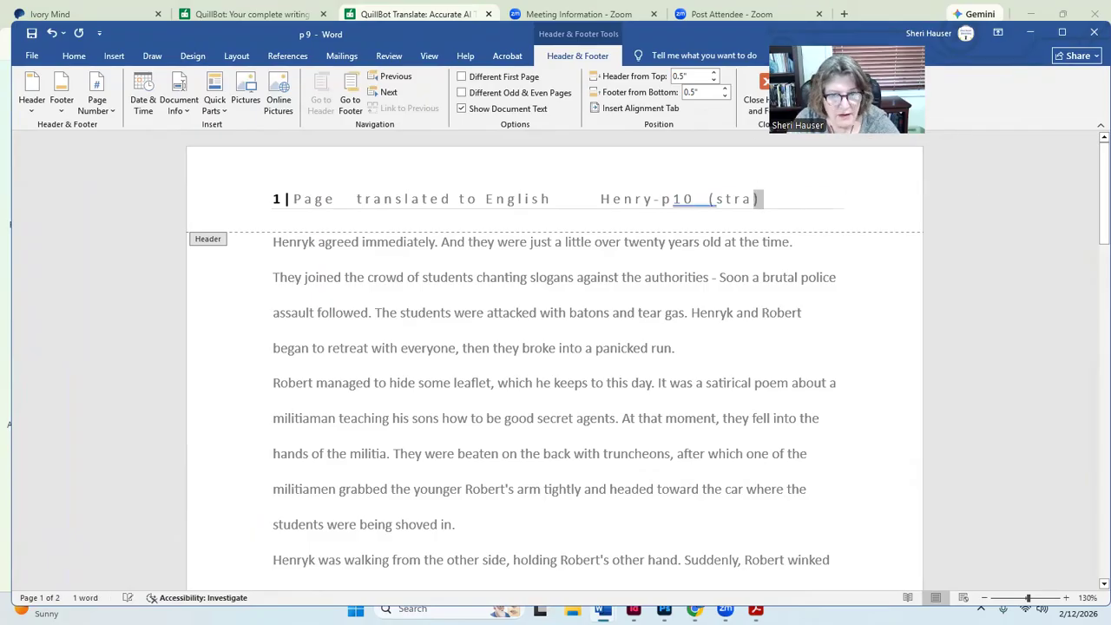
double_click(621, 323)
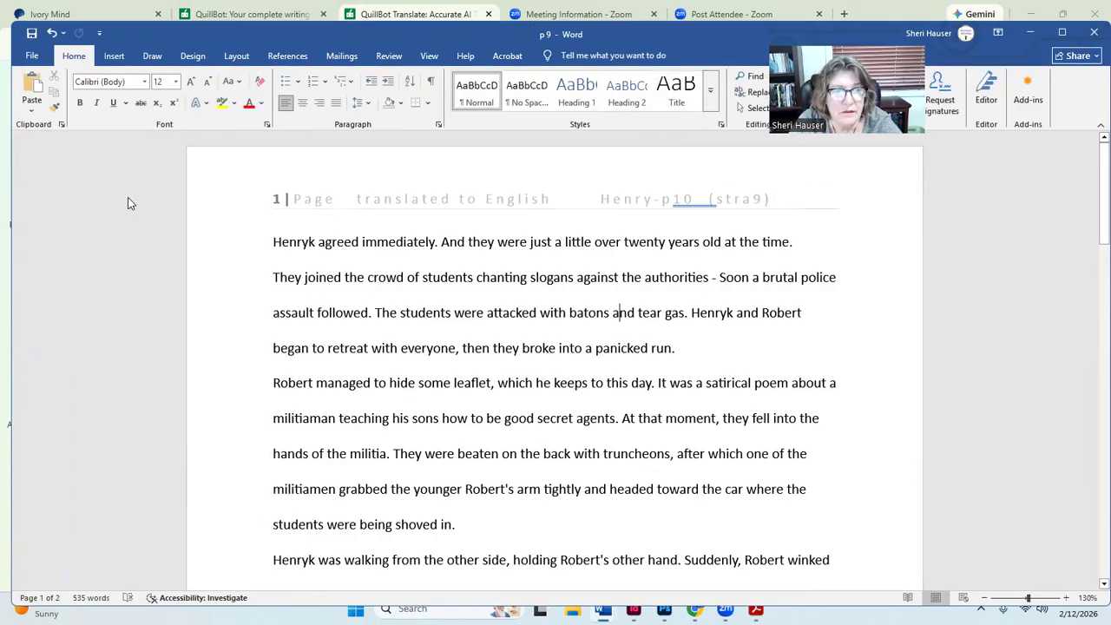
Step: Save the document as a new Word file named p 10 in the p1-12 folder
left_click(33, 57)
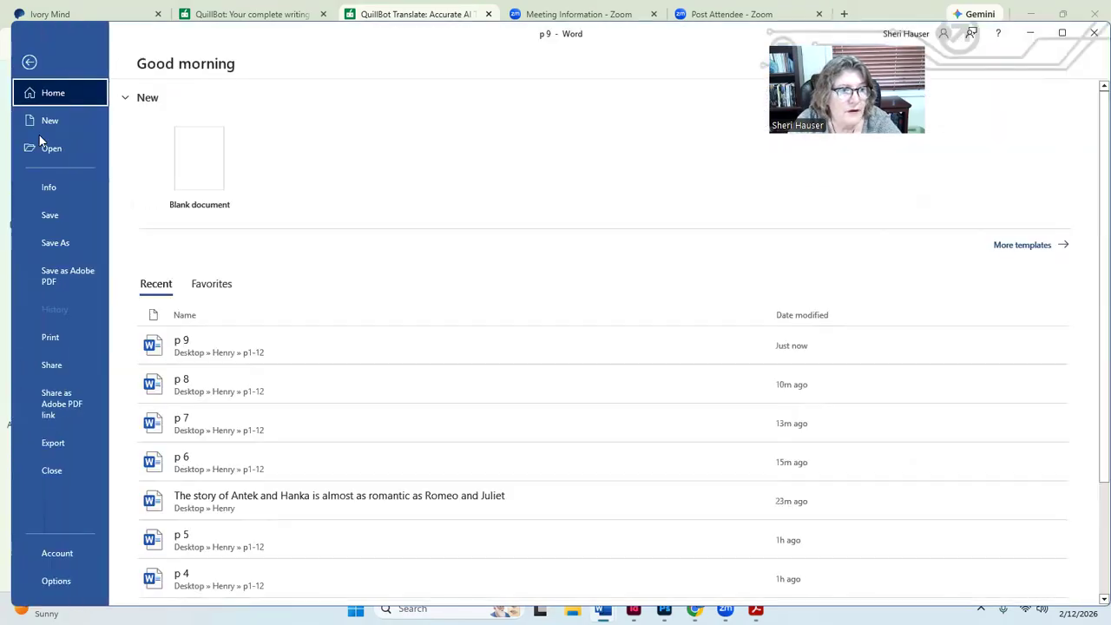
left_click(54, 243)
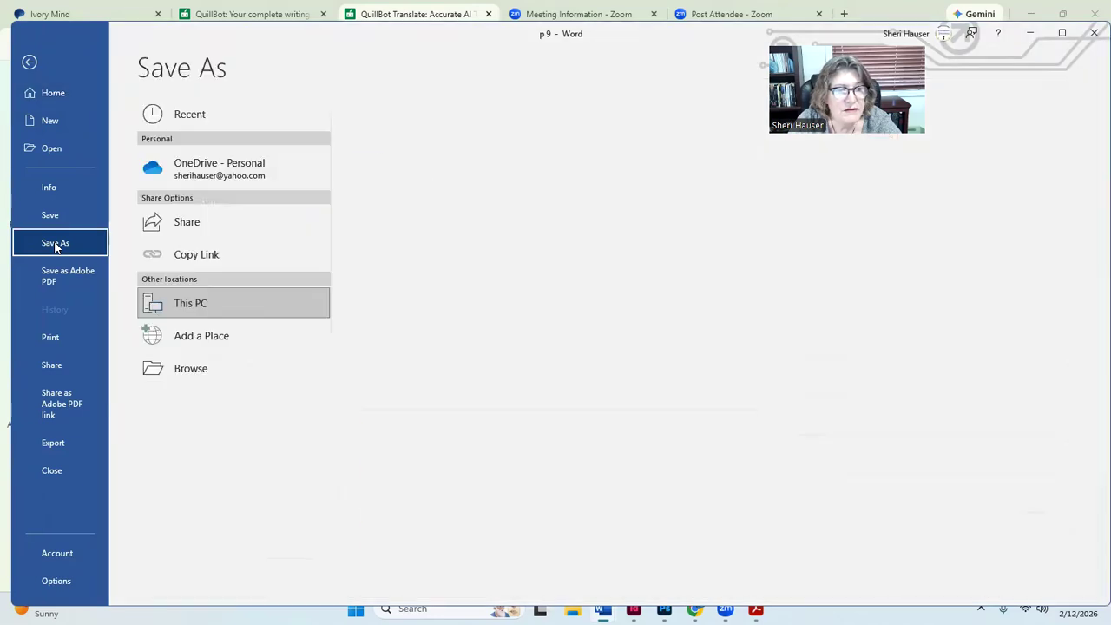
left_click(180, 368)
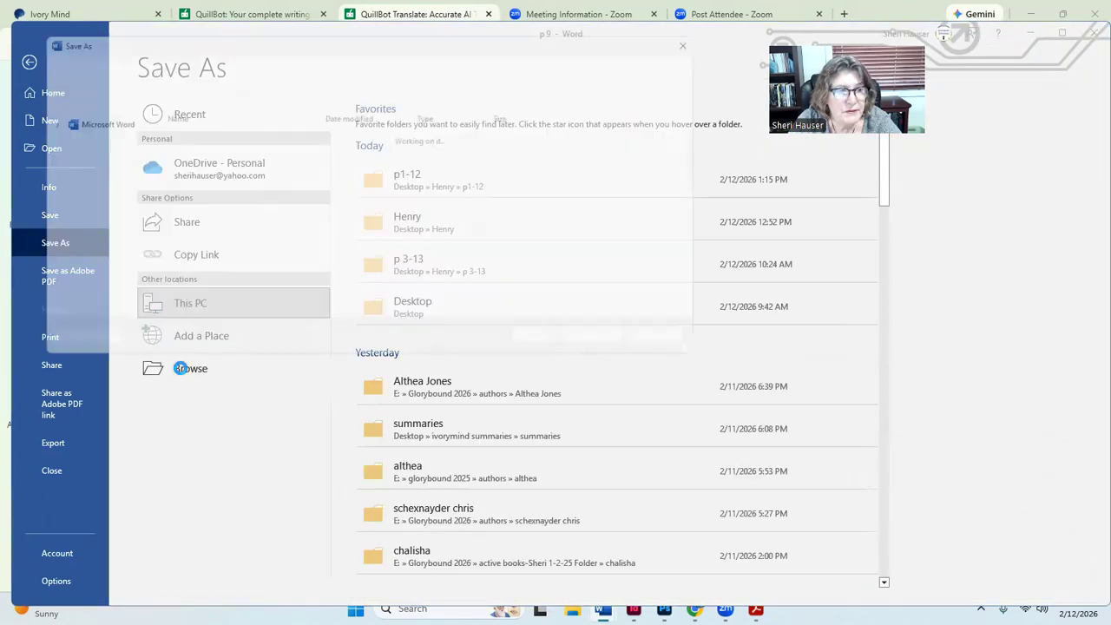
left_click(119, 255)
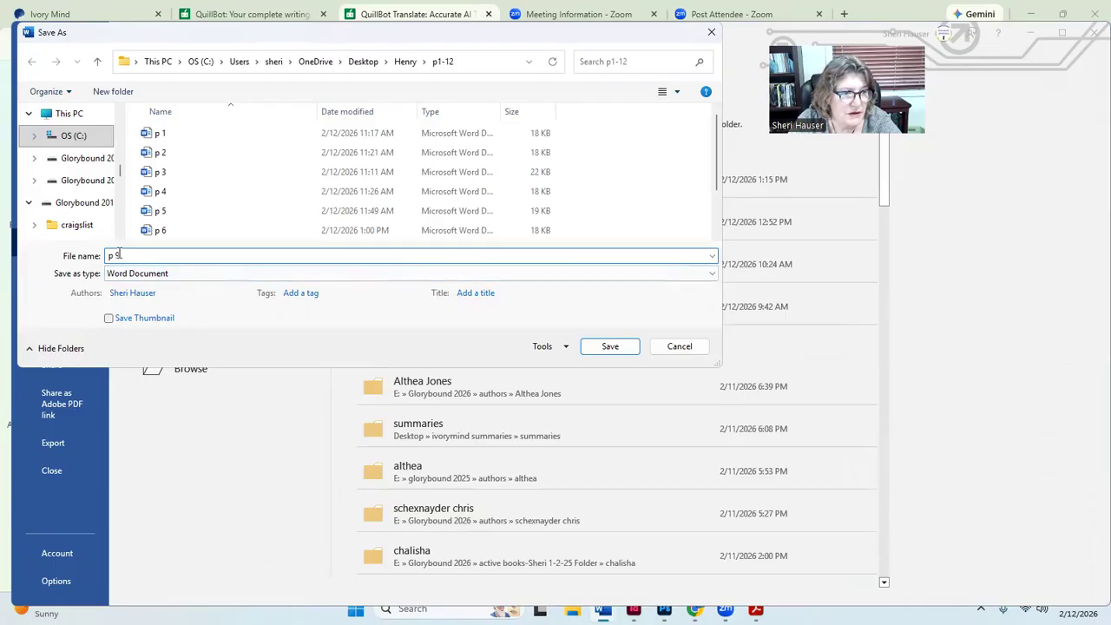
key("BackSpace")
type("10")
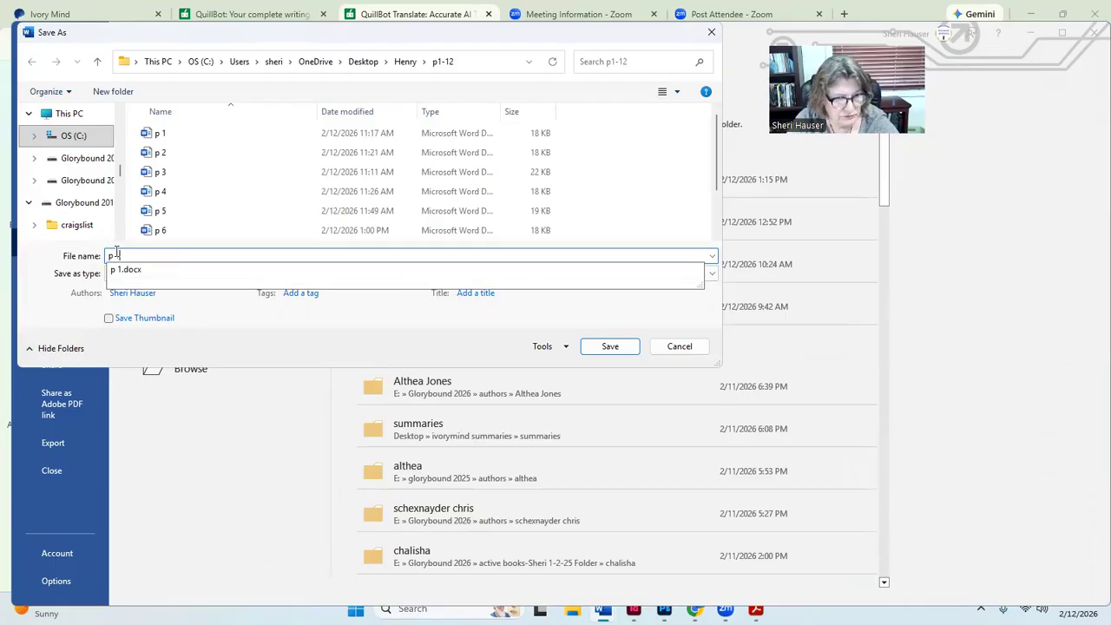
left_click(607, 345)
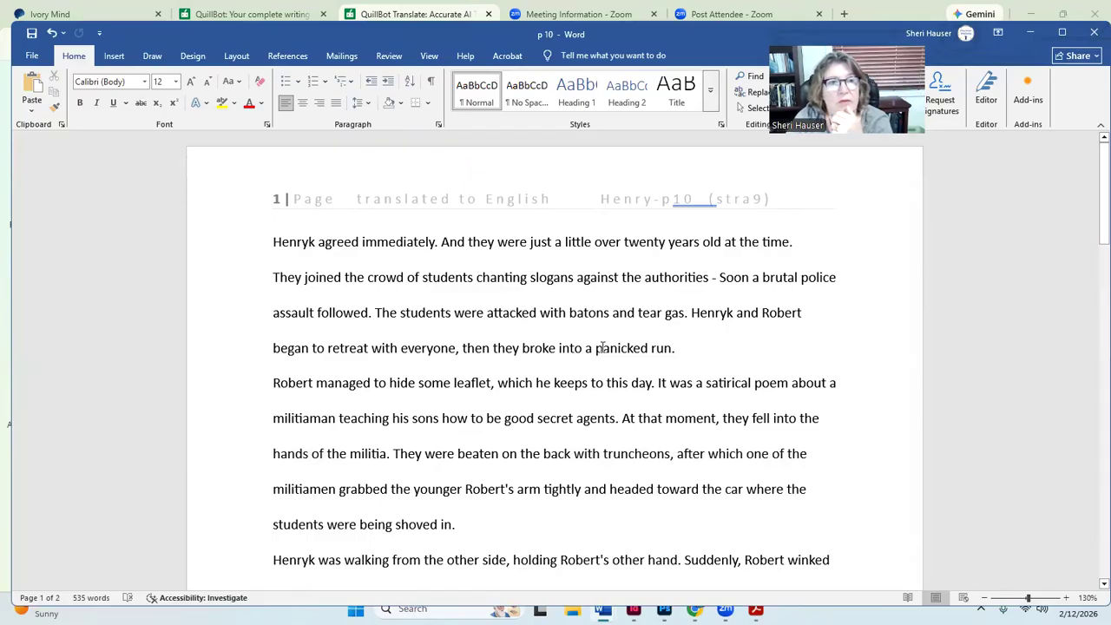
Step: Switch back to the browser, close the extra QuillBot home page and return to the Henry p10 text in QuillBot Translate
left_click(249, 15)
left_click(249, 15)
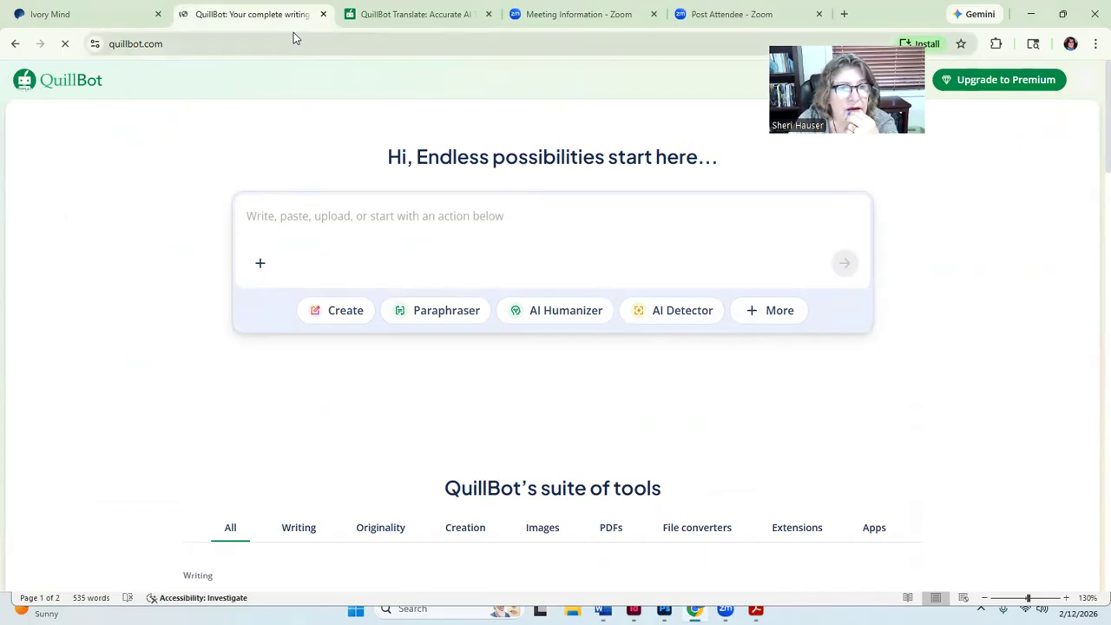
left_click(323, 14)
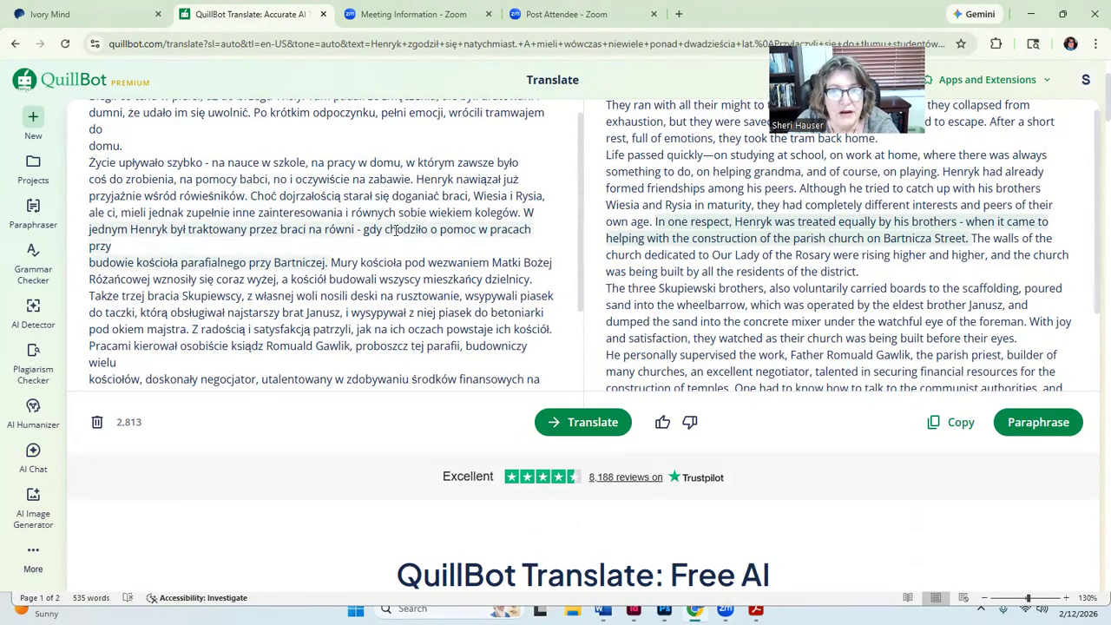
scroll(396, 230, "up", 1)
scroll(396, 230, "up", 2)
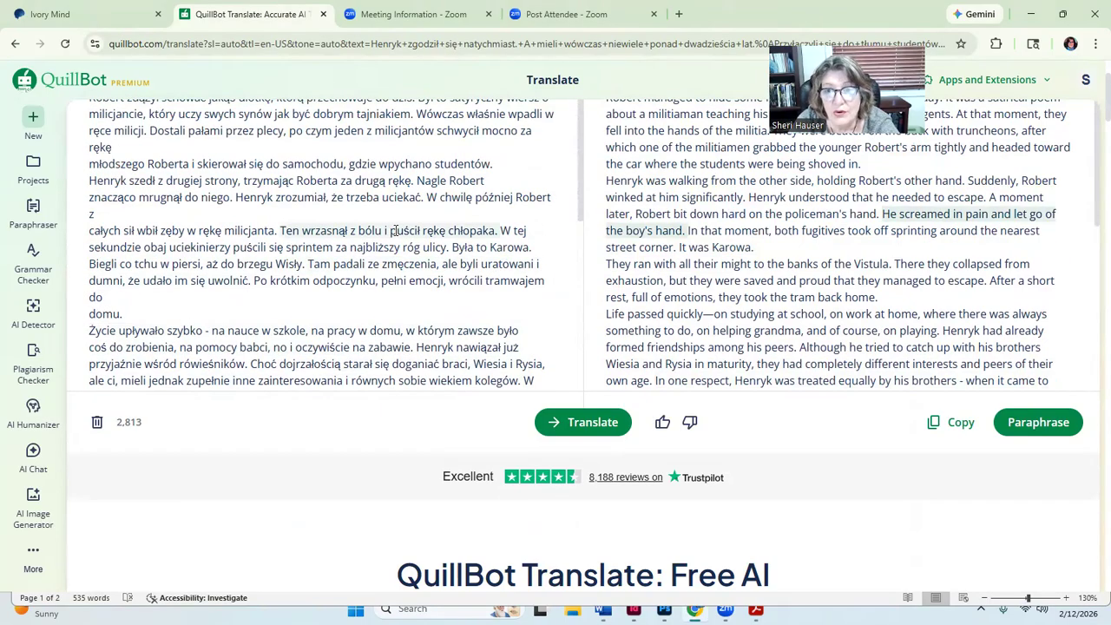